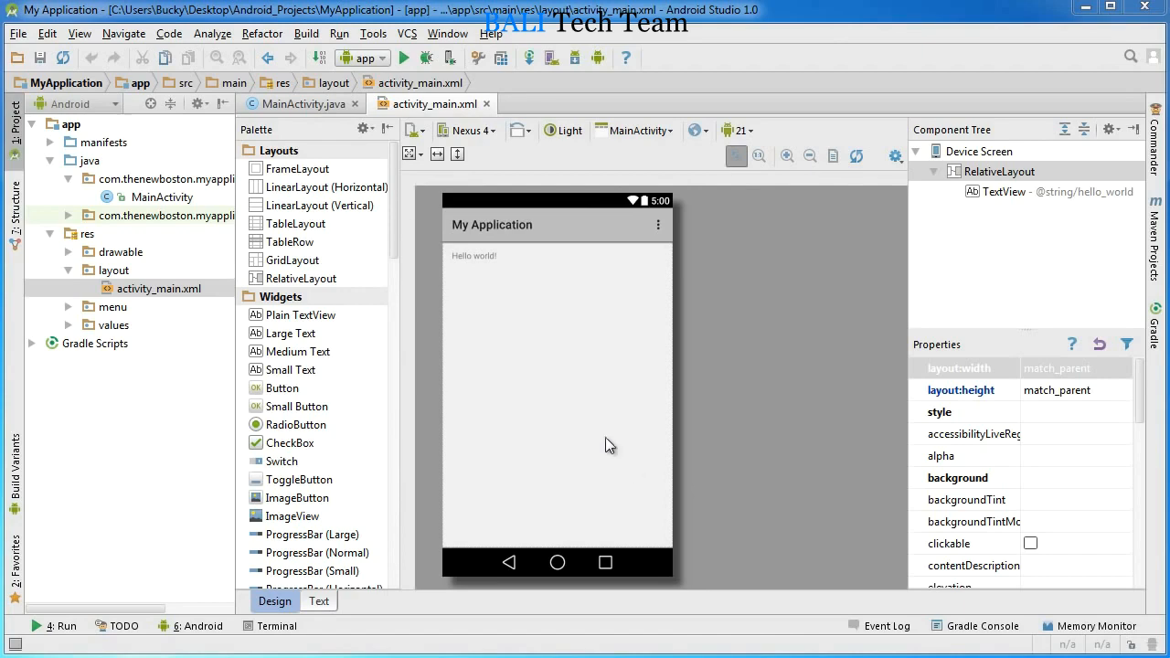
# Step: Open the AVD Manager and look over the existing Buckys Phone and Nexus 5 API 21 x86 virtual devices
pyautogui.click(302, 104)
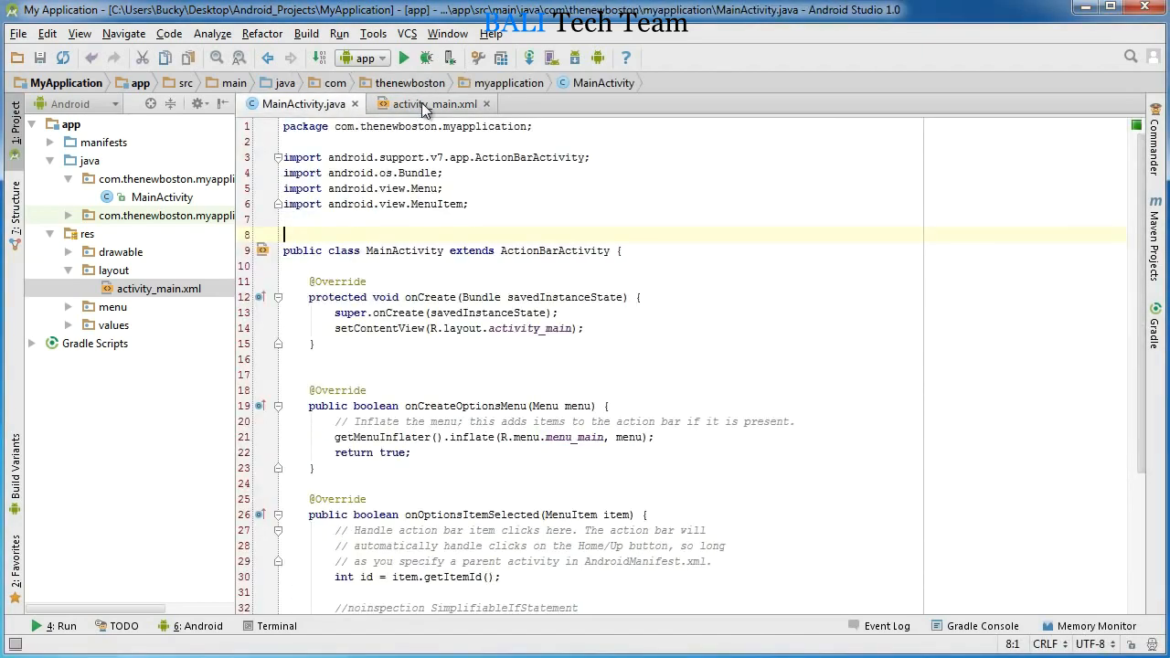
pyautogui.click(426, 104)
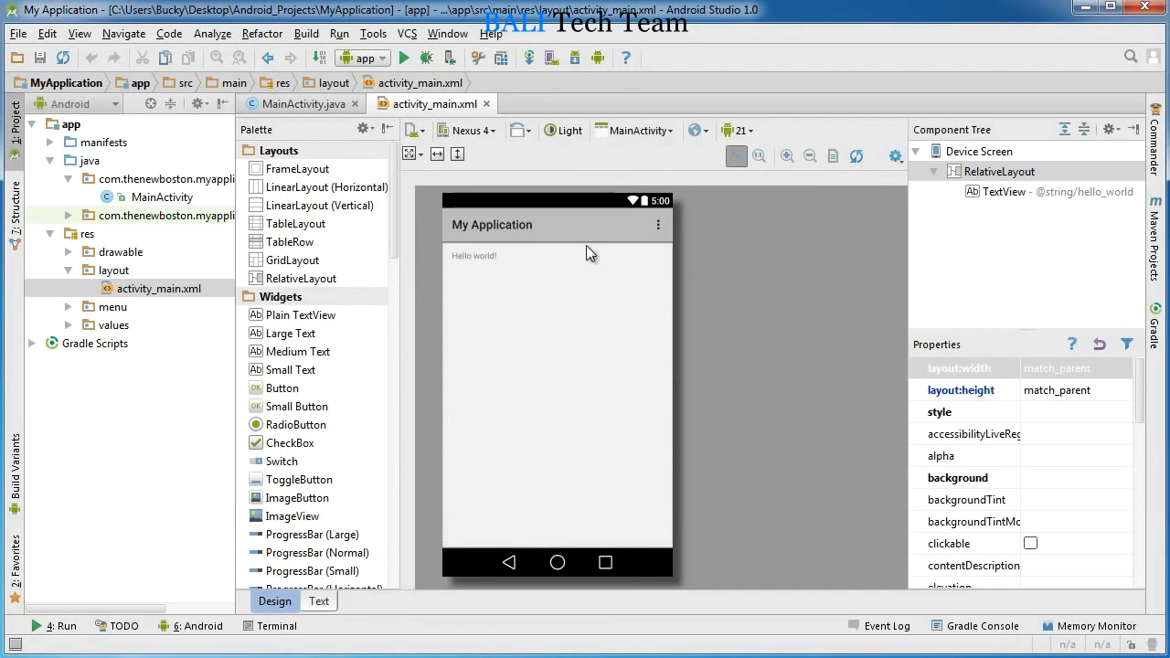
pyautogui.click(552, 58)
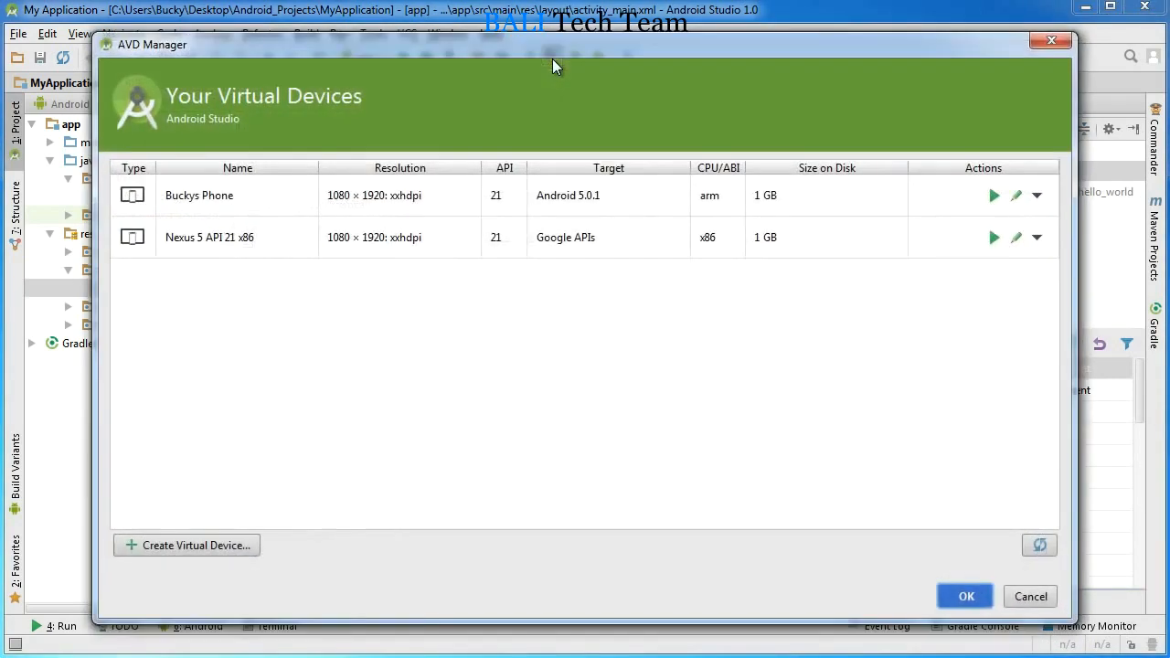
pyautogui.click(212, 237)
pyautogui.click(281, 194)
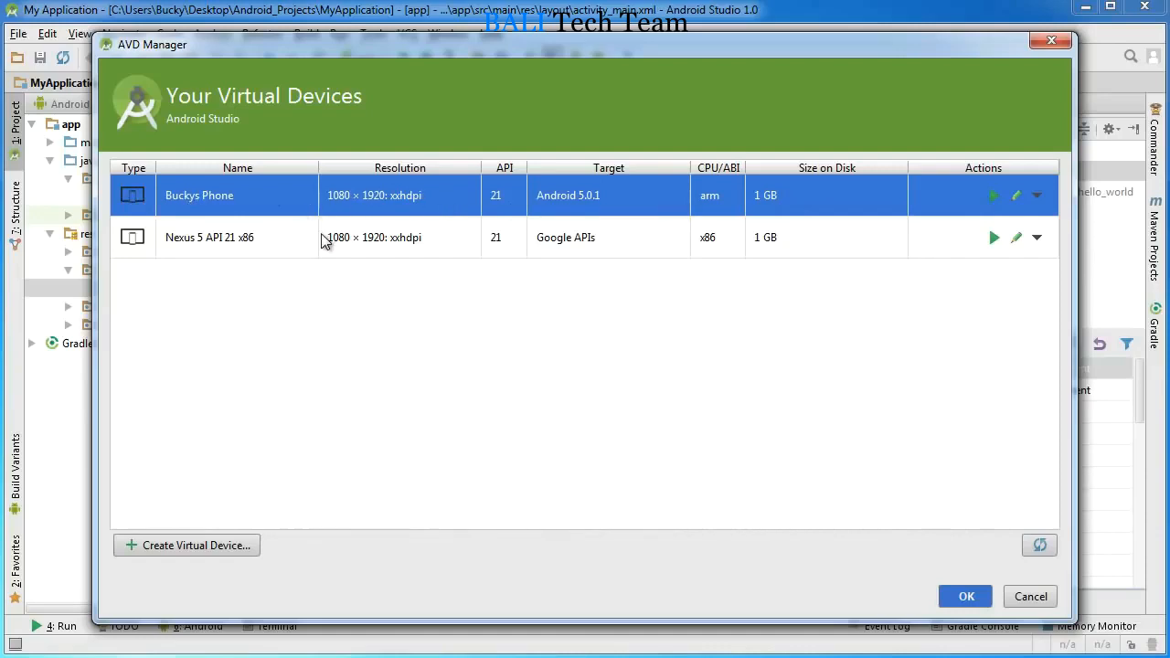
pyautogui.click(240, 237)
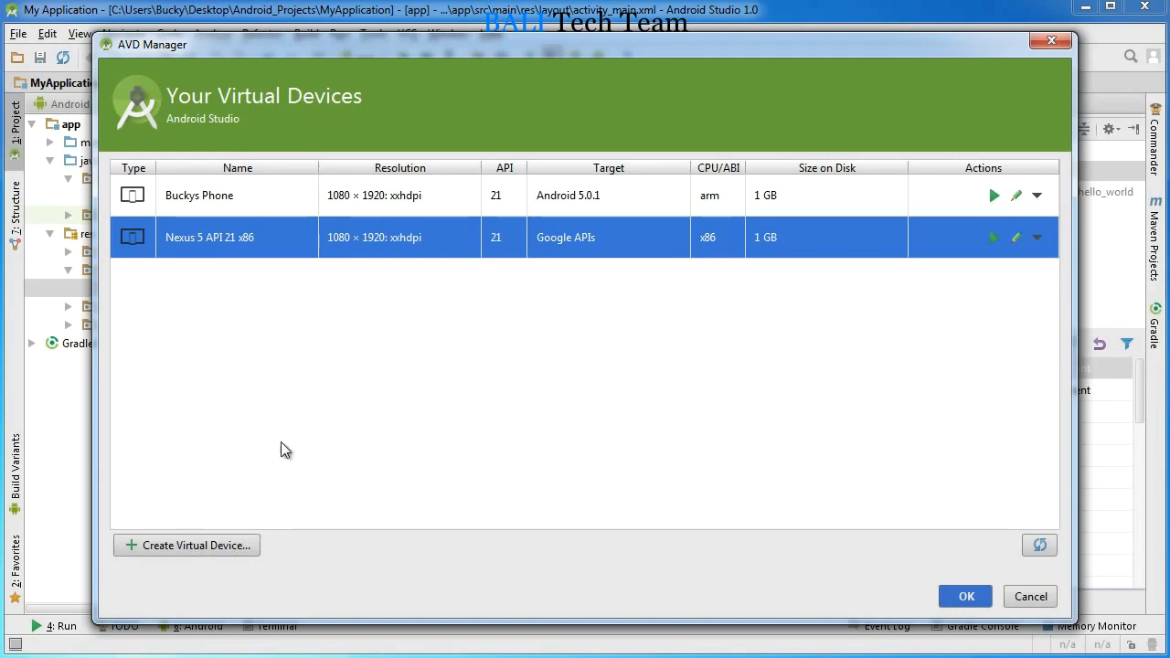
# Step: Start creating a virtual device, browse the Wear and Tablet hardware categories, and settle on the Phone category
pyautogui.click(179, 546)
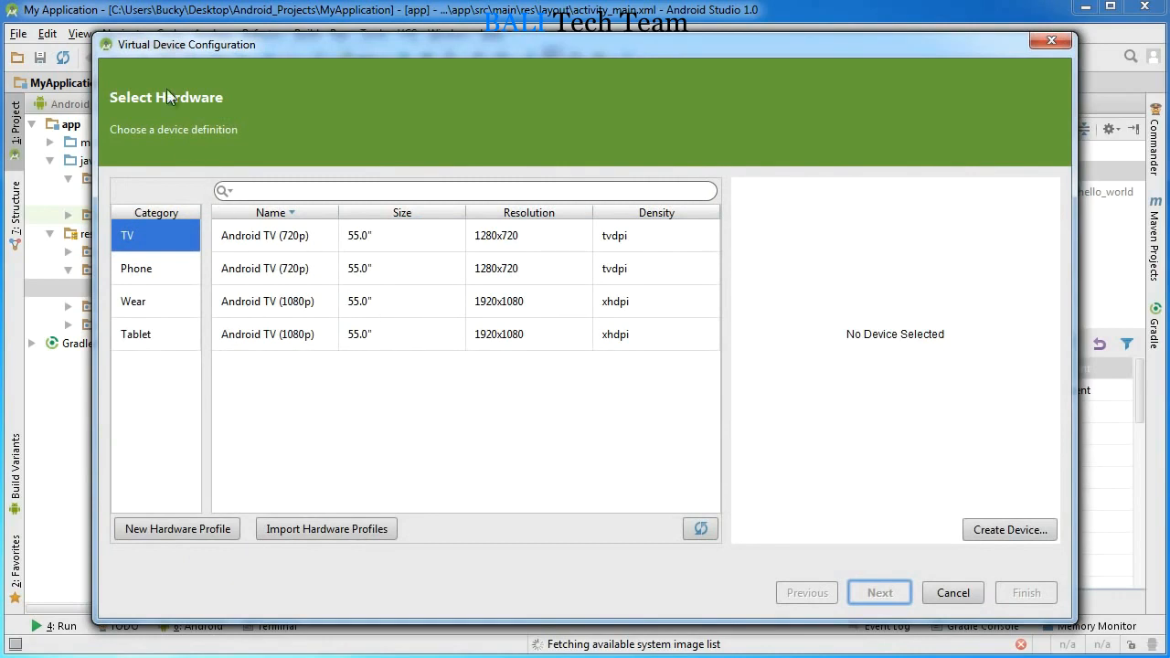
pyautogui.click(151, 267)
pyautogui.click(149, 304)
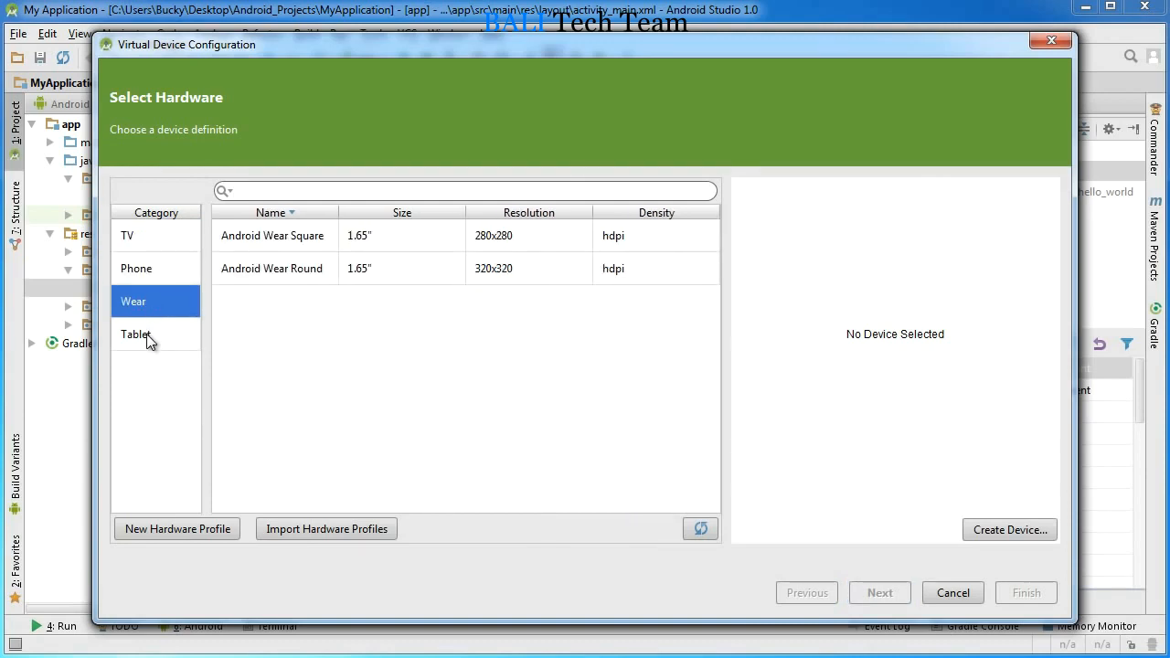
pyautogui.click(137, 335)
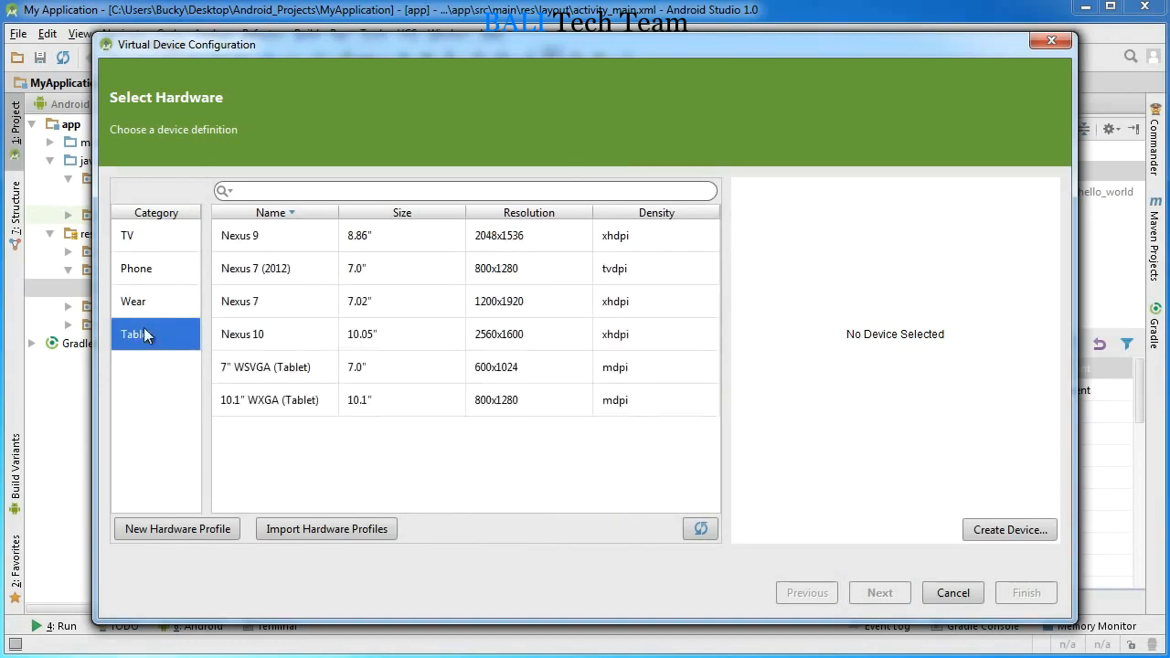
pyautogui.click(150, 267)
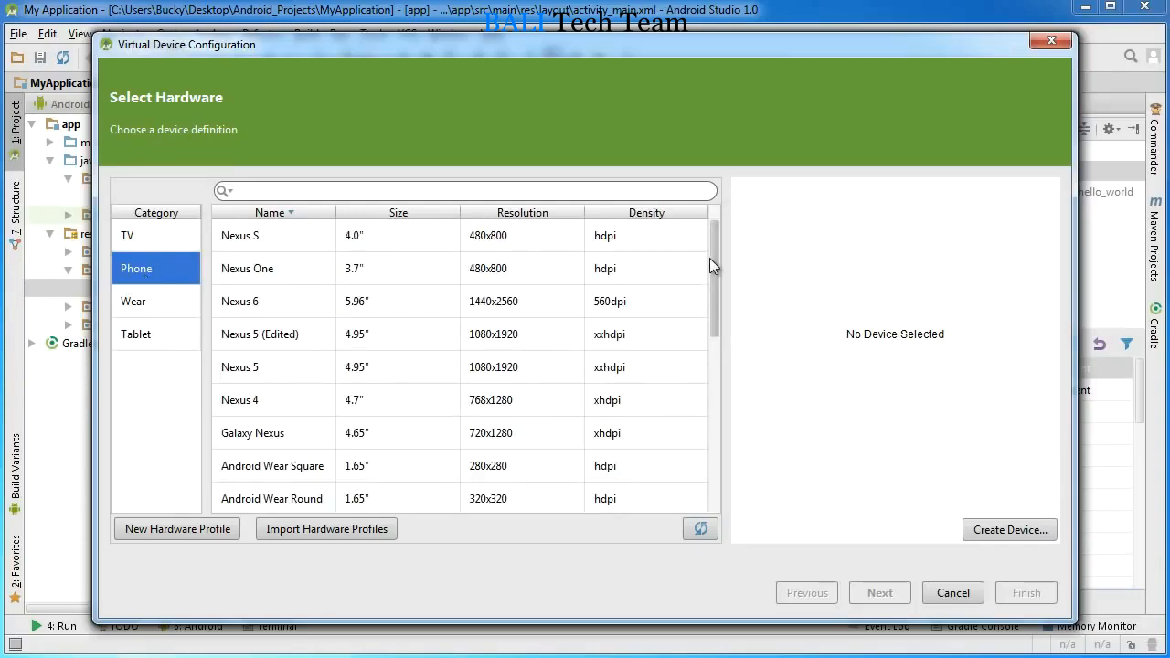
# Step: Compare the specifications of the Nexus 5 (Edited), Nexus 5 and Nexus 4 phone definitions
pyautogui.moveTo(713, 254)
pyautogui.mouseDown()
pyautogui.moveTo(704, 444)
pyautogui.moveTo(715, 240)
pyautogui.mouseUp()
pyautogui.click(283, 335)
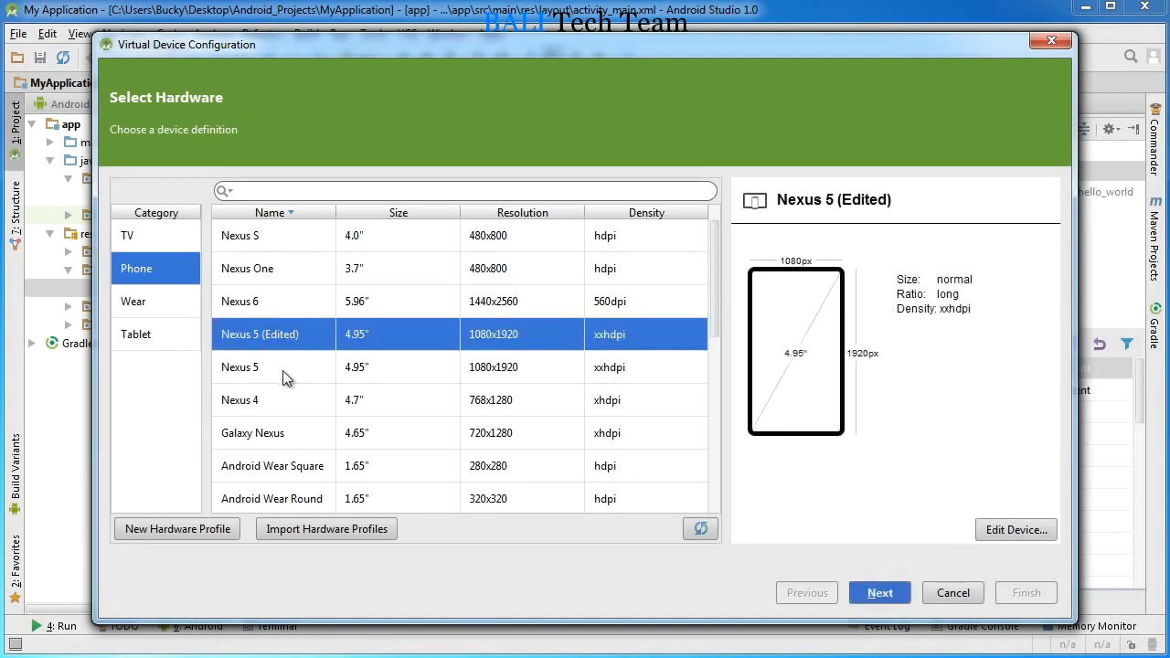
pyautogui.click(275, 368)
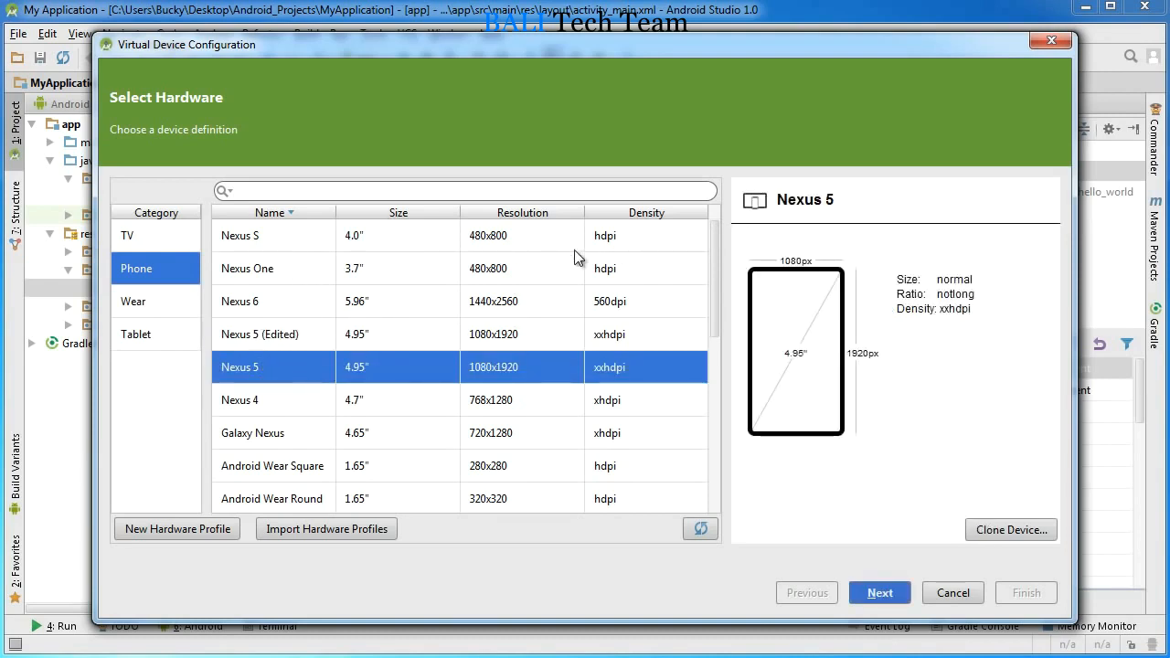
pyautogui.click(562, 396)
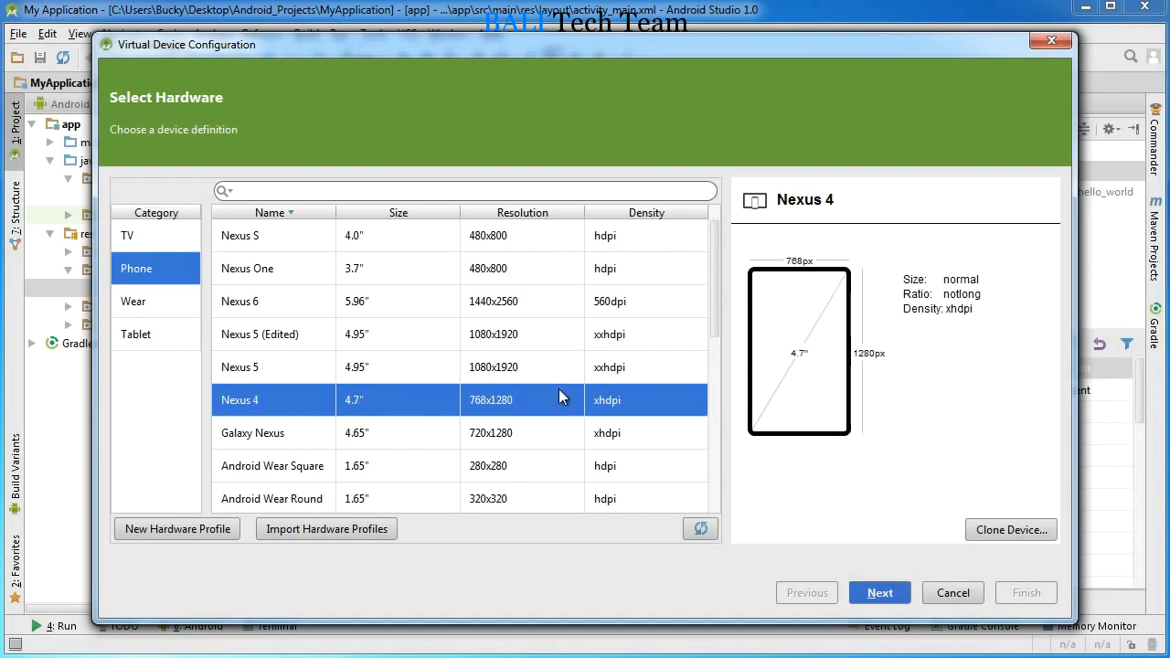
# Step: Clone the Galaxy Nexus phone definition and name the new hardware profile Slim Shady
pyautogui.click(265, 435)
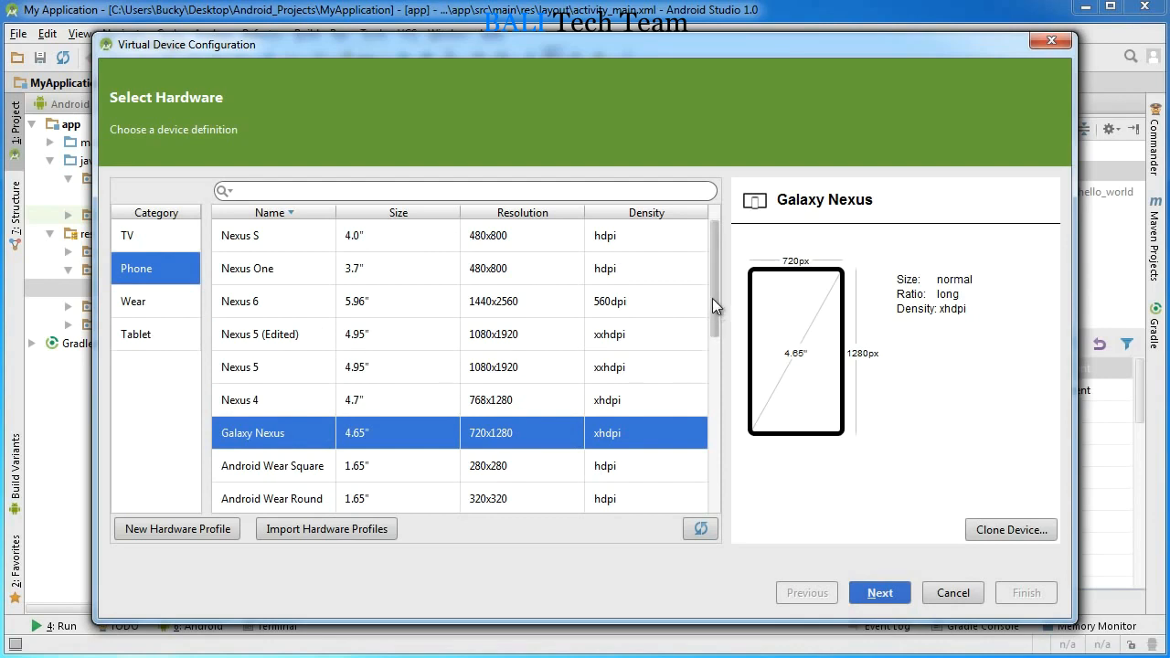
pyautogui.moveTo(712, 298); pyautogui.dragTo(711, 351)
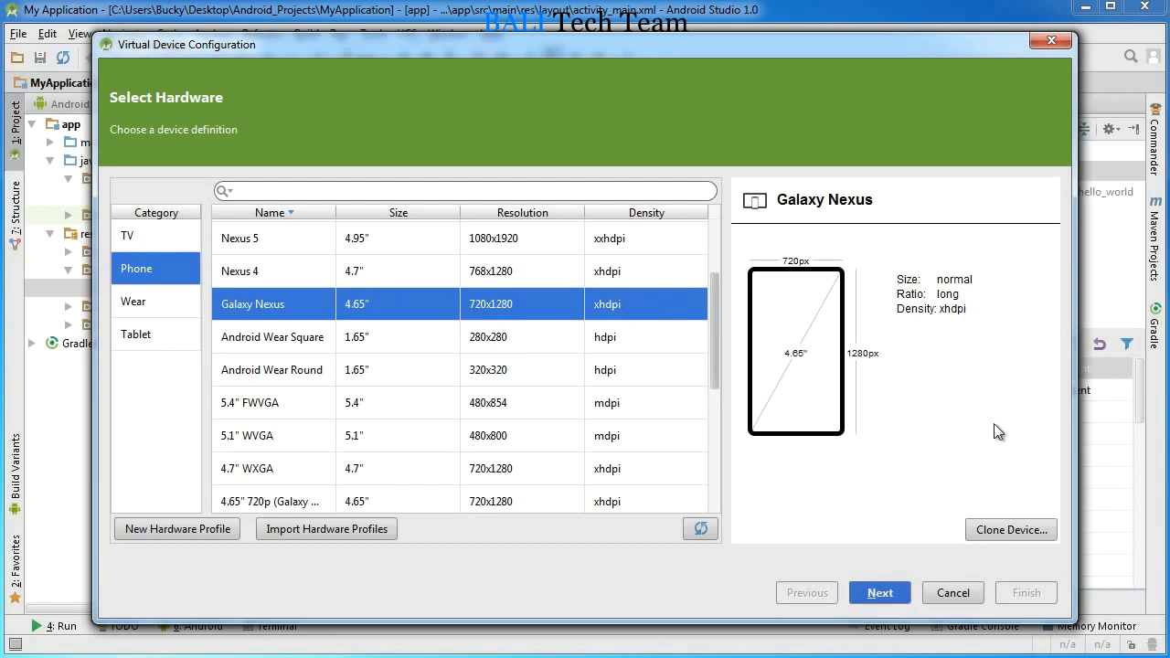
pyautogui.click(1002, 530)
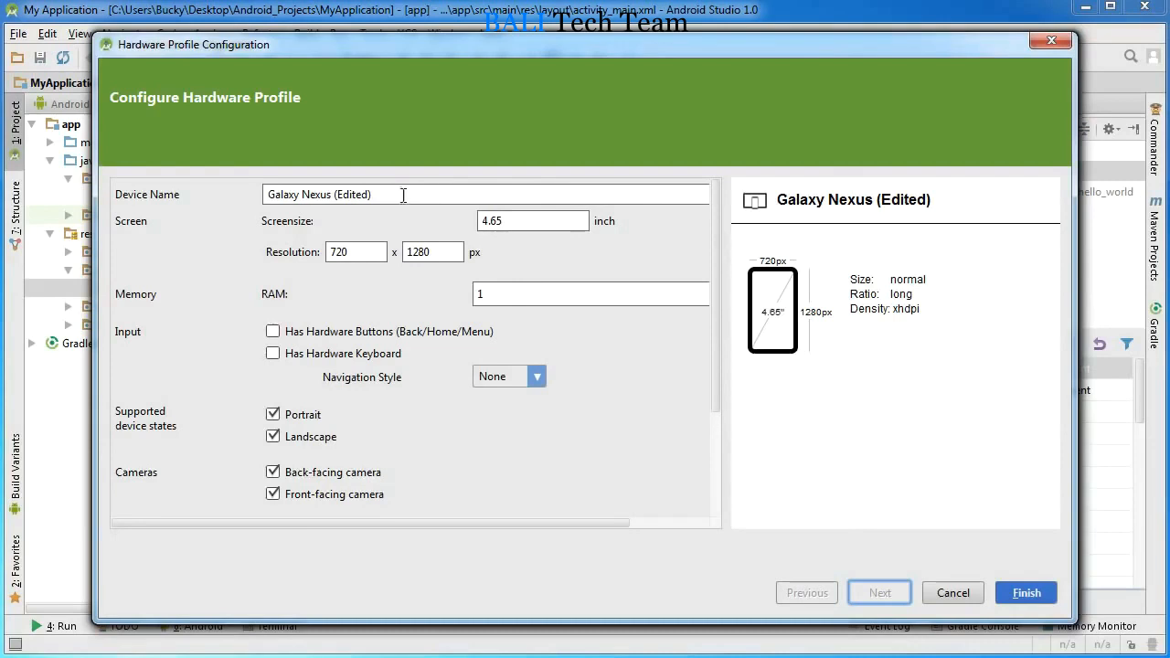
pyautogui.moveTo(405, 194); pyautogui.dragTo(209, 190)
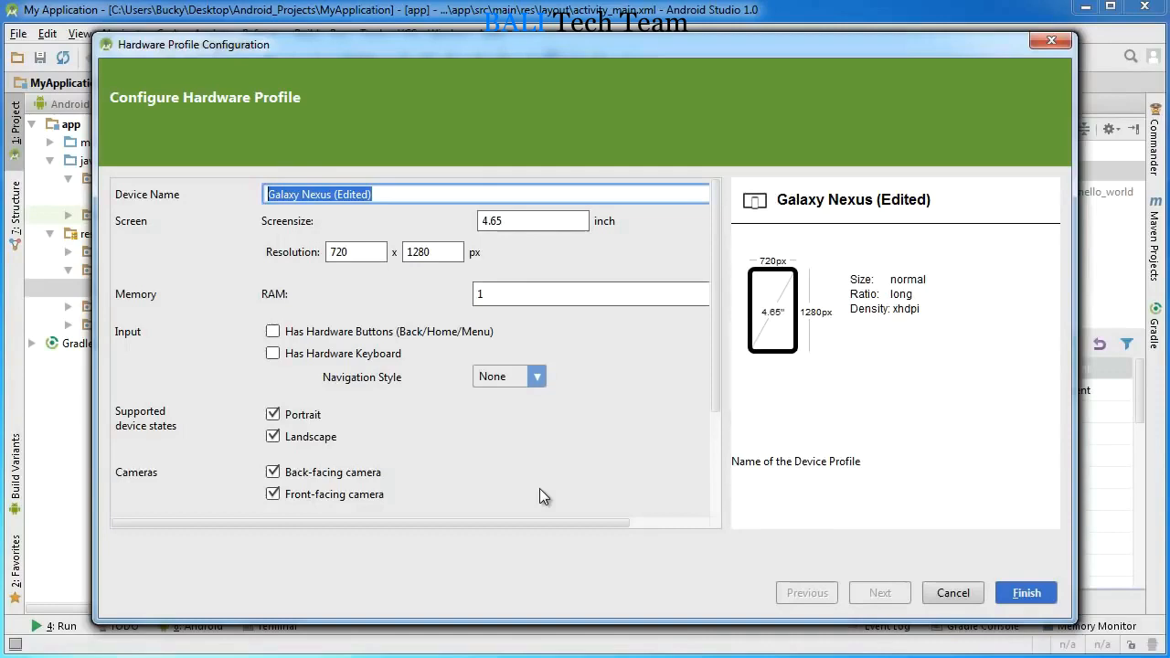
pyautogui.write('Sil')
pyautogui.press('BackSpace')
pyautogui.press('BackSpace')
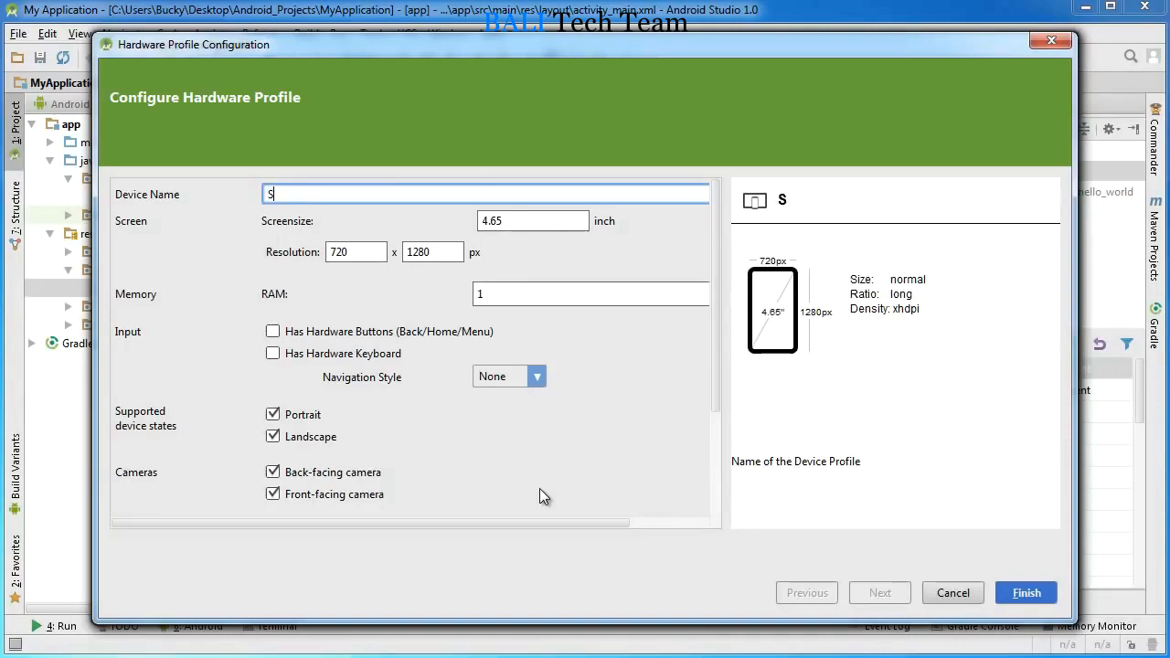
pyautogui.write('lim Shady')
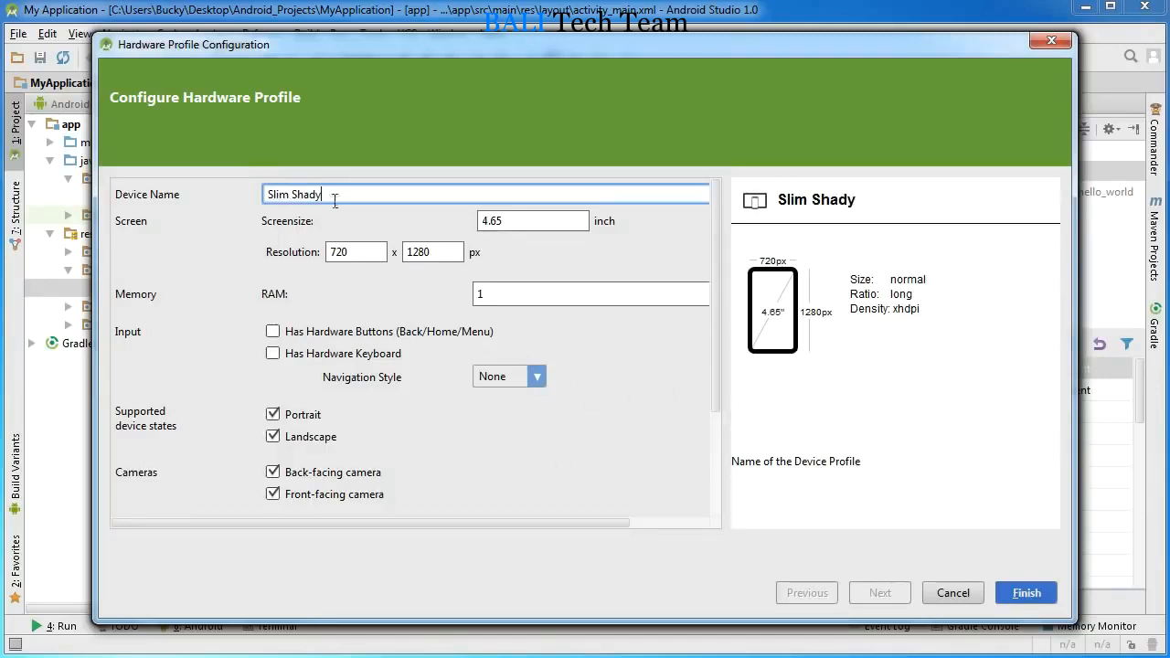
# Step: Examine the hardware profile's device name, screen size and resolution width and height settings
pyautogui.moveTo(335, 200); pyautogui.dragTo(198, 215)
pyautogui.moveTo(356, 196); pyautogui.dragTo(197, 194)
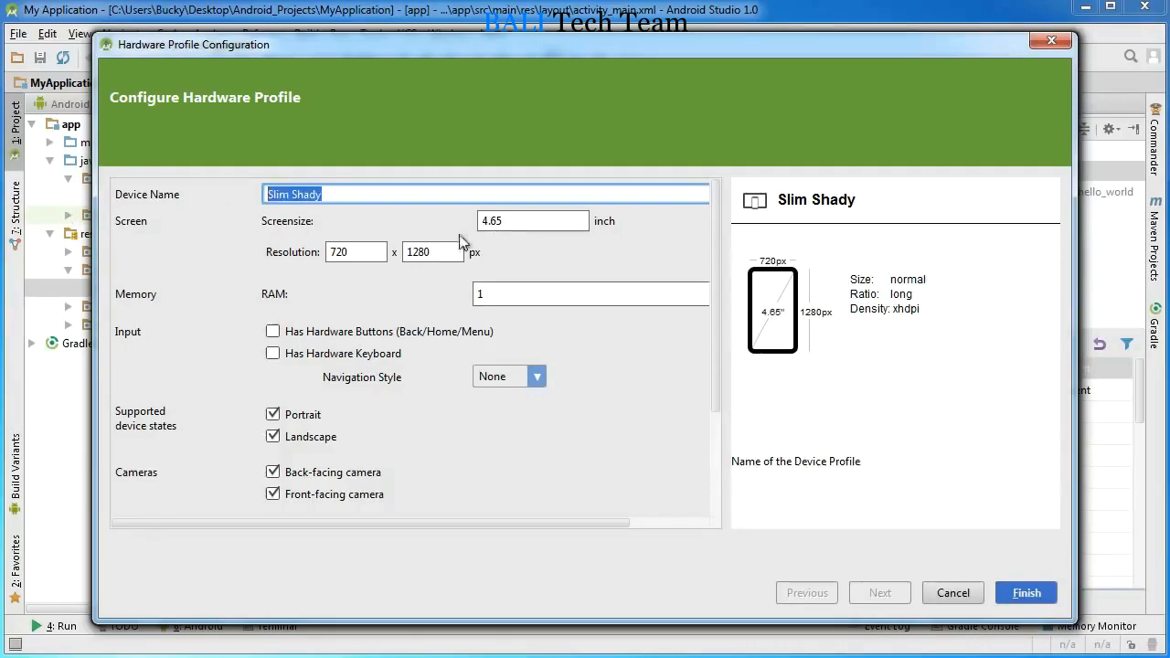
pyautogui.click(351, 197)
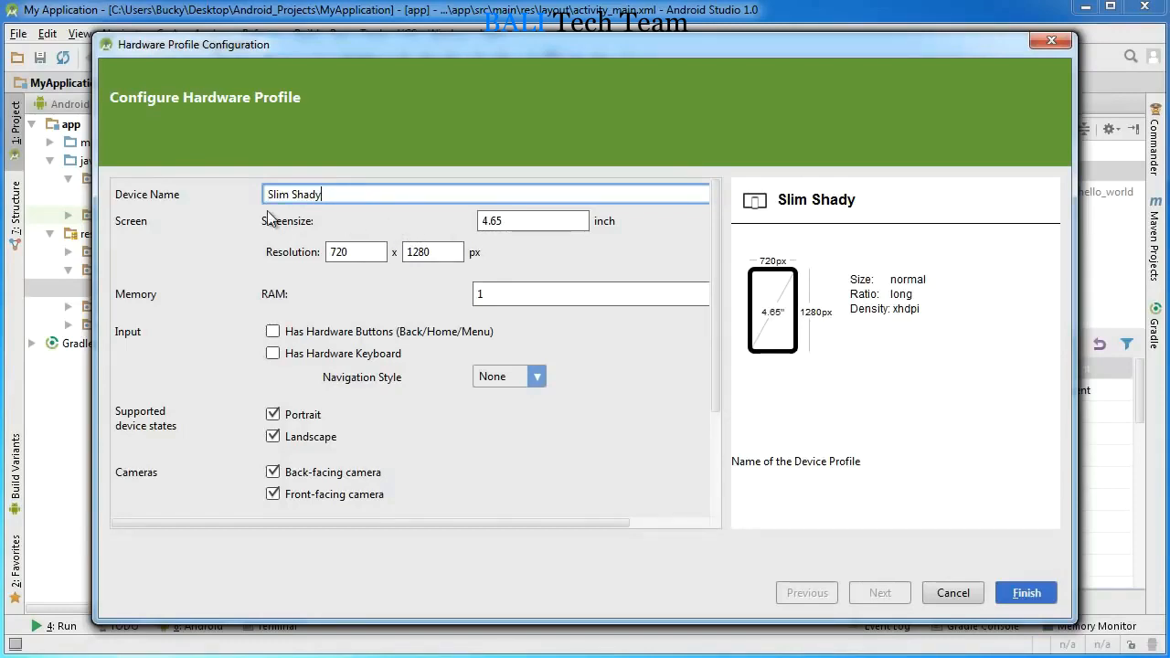
pyautogui.click(539, 223)
pyautogui.click(373, 254)
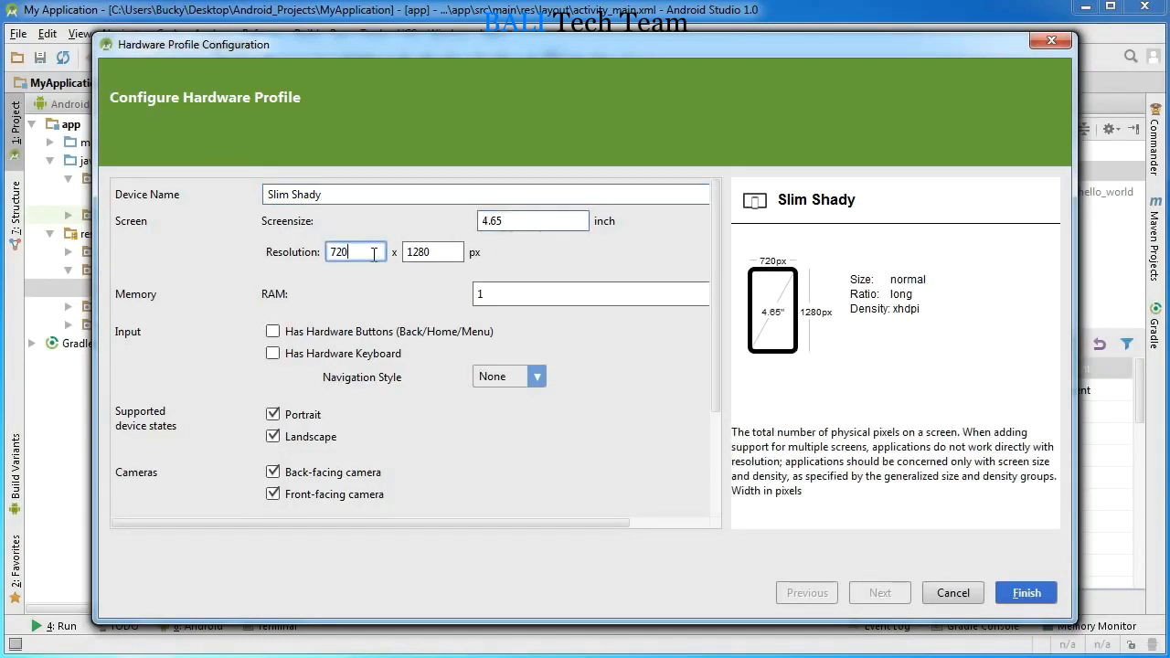
pyautogui.click(442, 252)
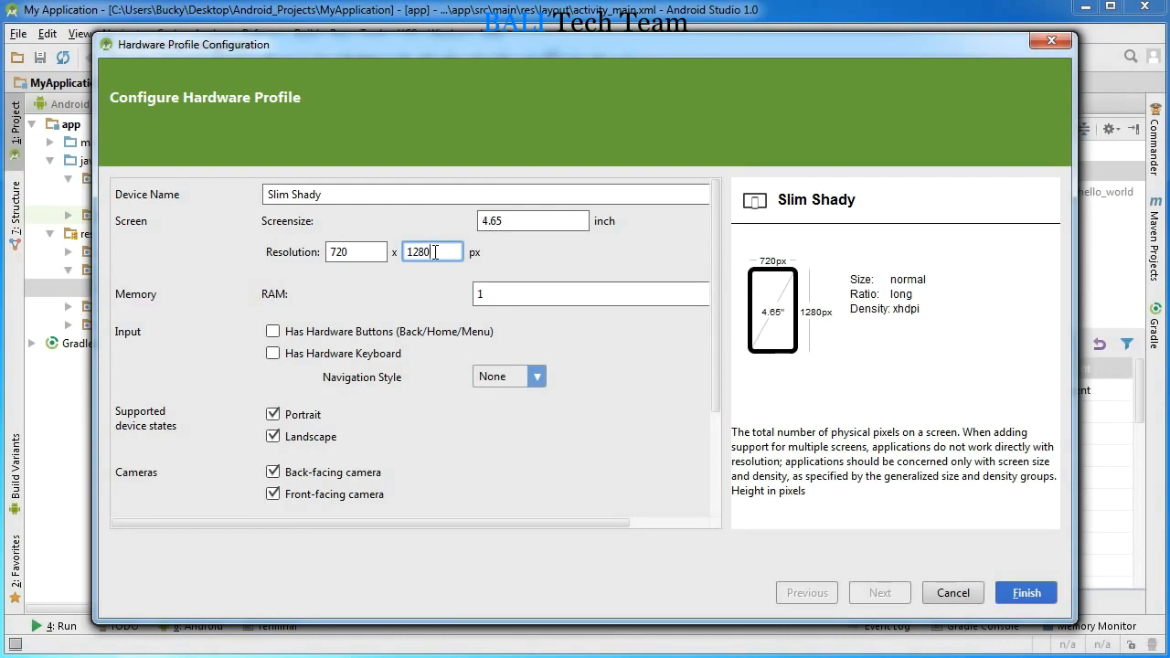
# Step: Save the hardware profile and choose the Slim Shady phone as the virtual device's hardware
pyautogui.moveTo(348, 196); pyautogui.dragTo(261, 194)
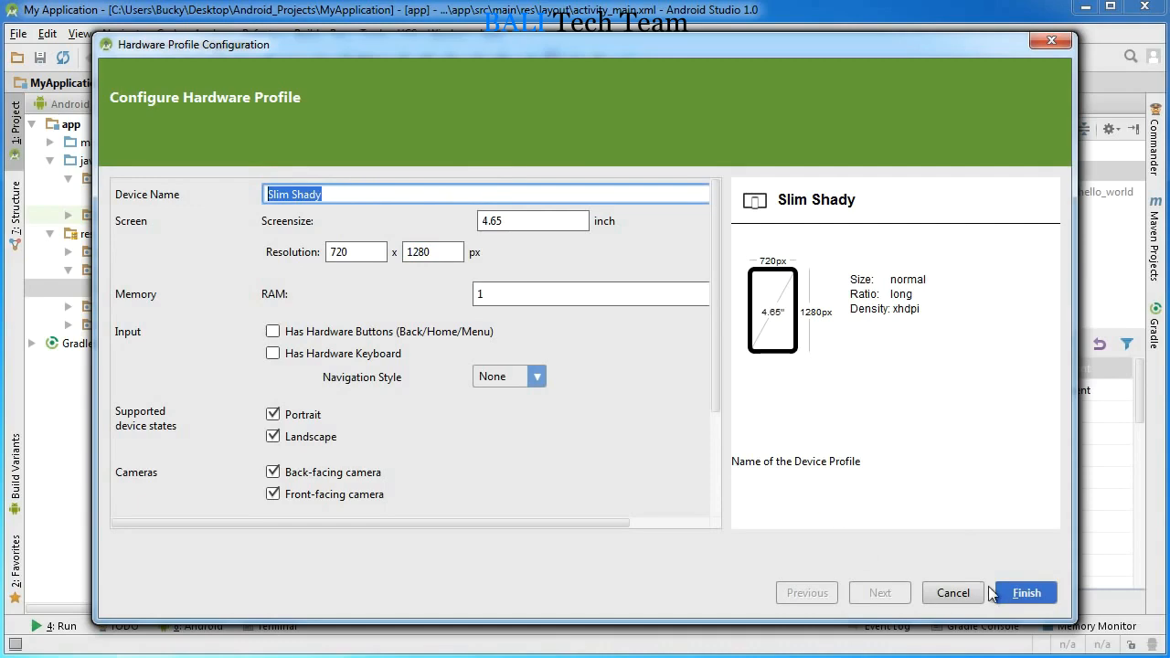
pyautogui.click(1020, 589)
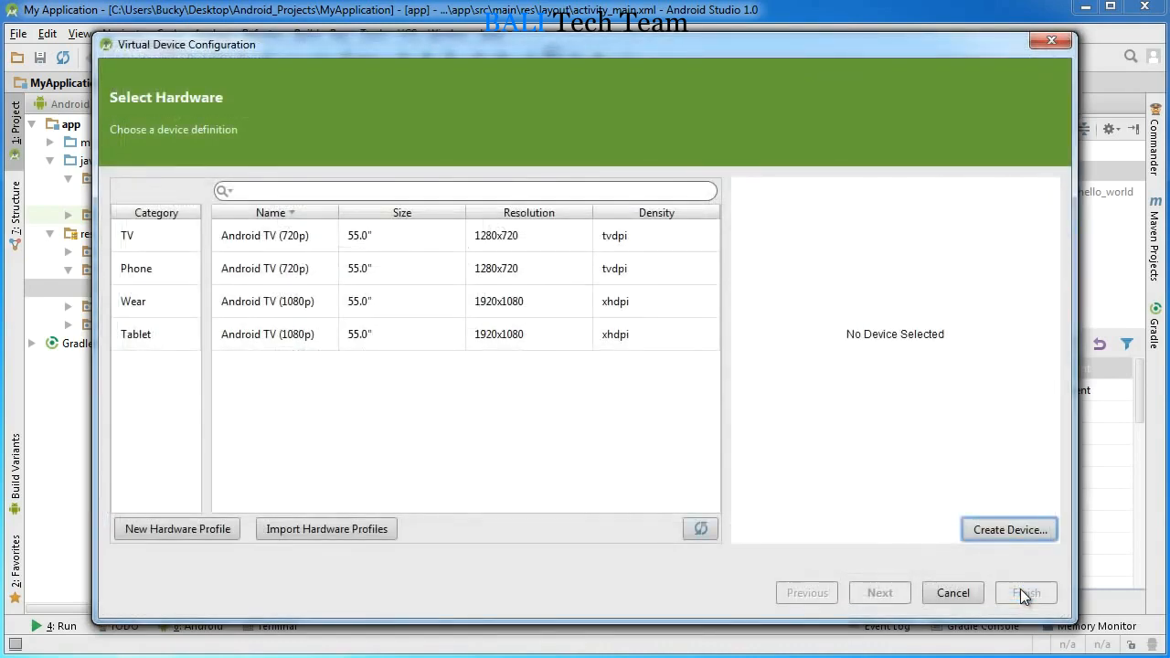
pyautogui.click(144, 267)
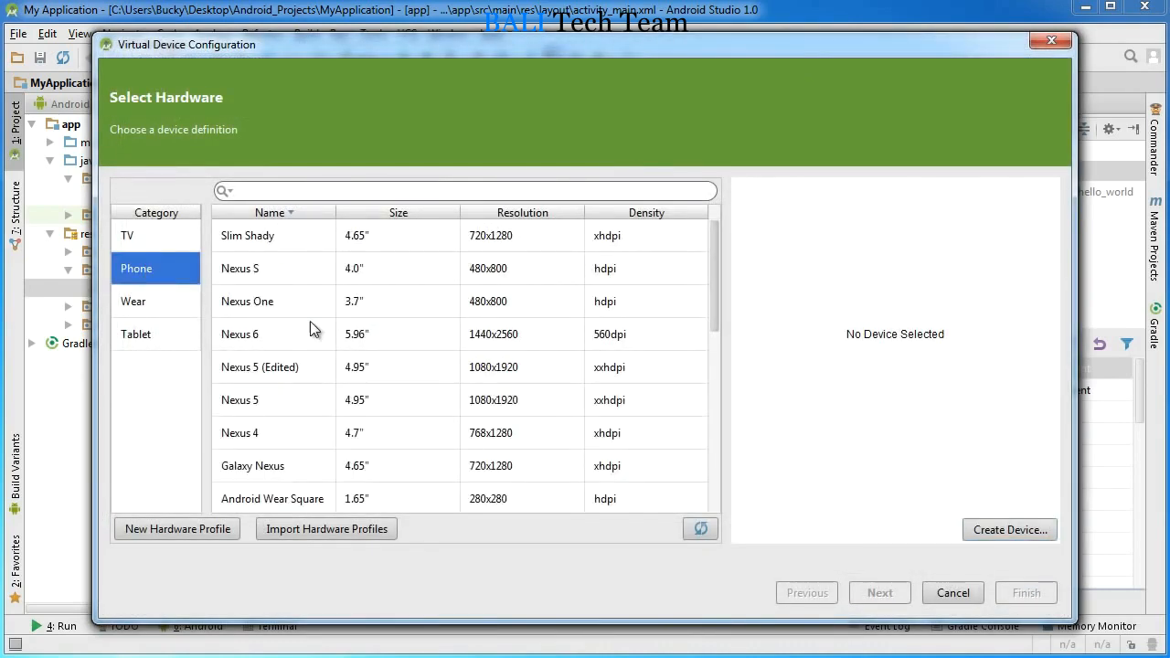
pyautogui.click(294, 238)
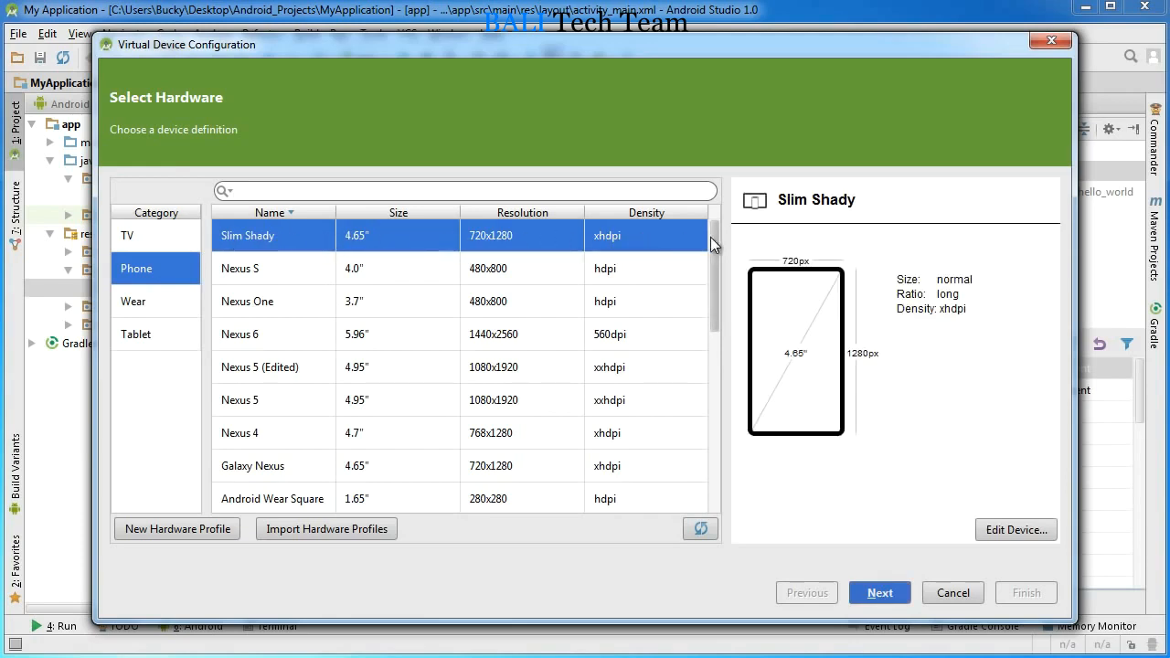
pyautogui.click(879, 592)
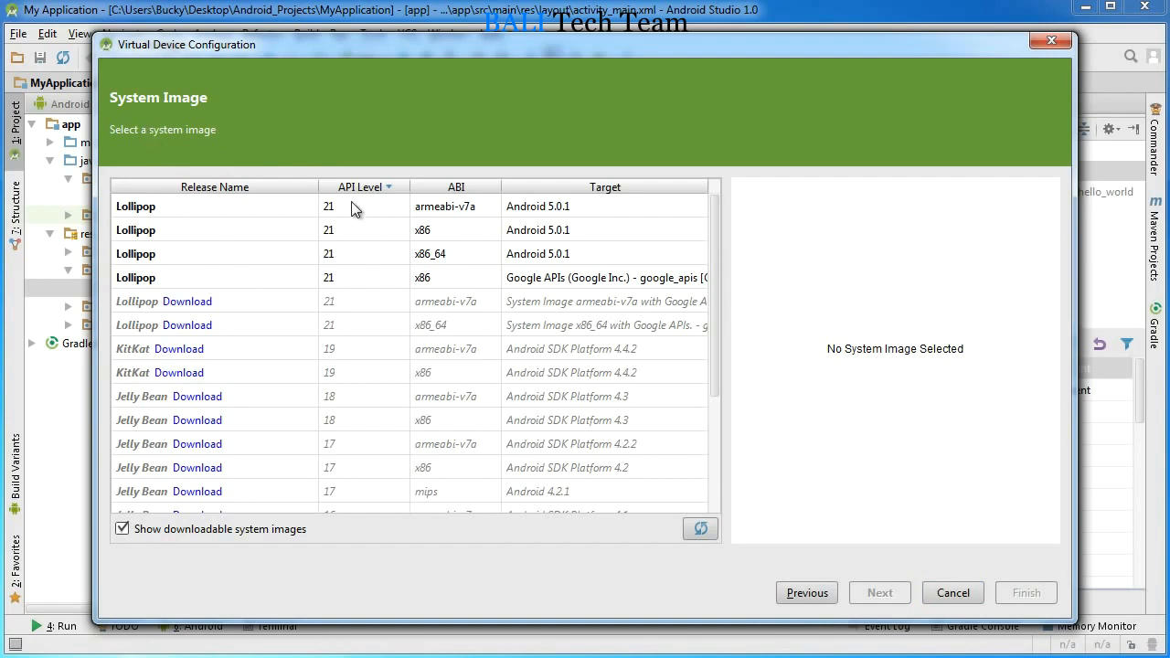
# Step: Compare the installed Lollipop API 21 system images and choose the x86 image with the Google APIs target
pyautogui.click(366, 281)
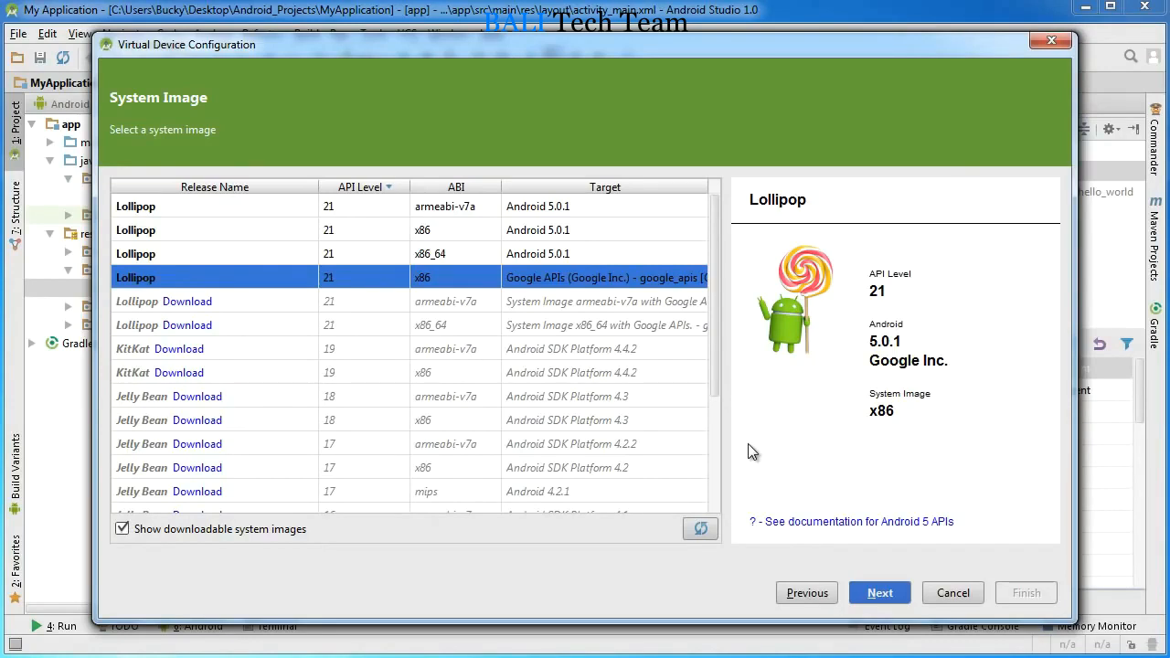
pyautogui.click(248, 208)
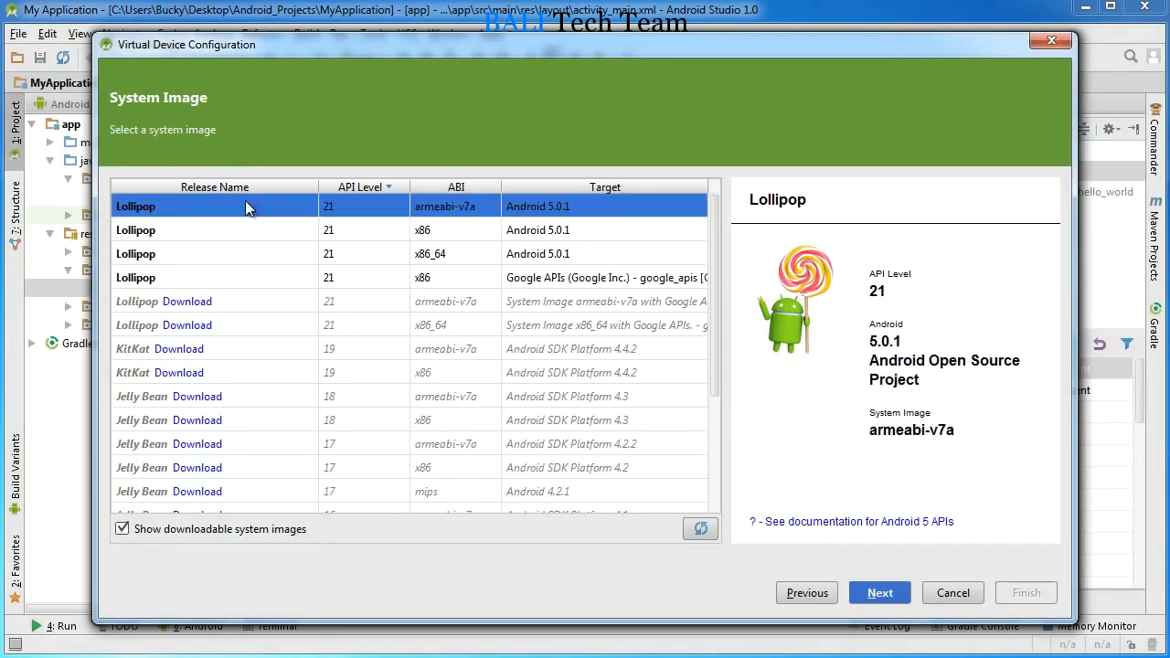
pyautogui.click(243, 230)
pyautogui.click(237, 254)
pyautogui.click(242, 276)
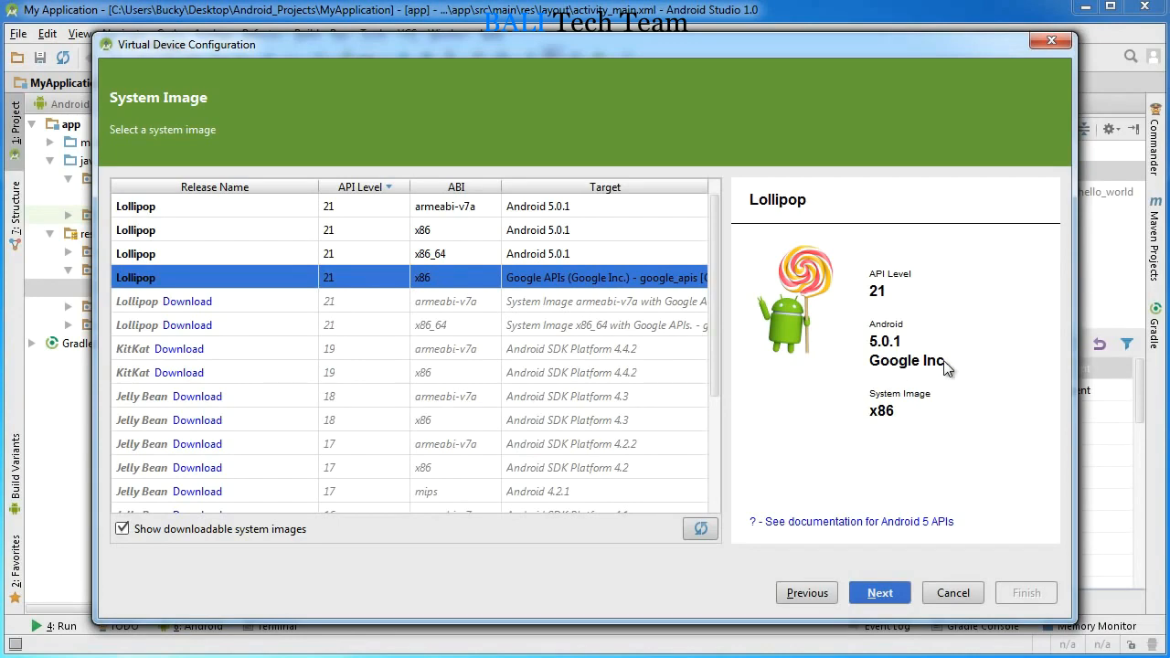
pyautogui.click(586, 253)
pyautogui.click(589, 230)
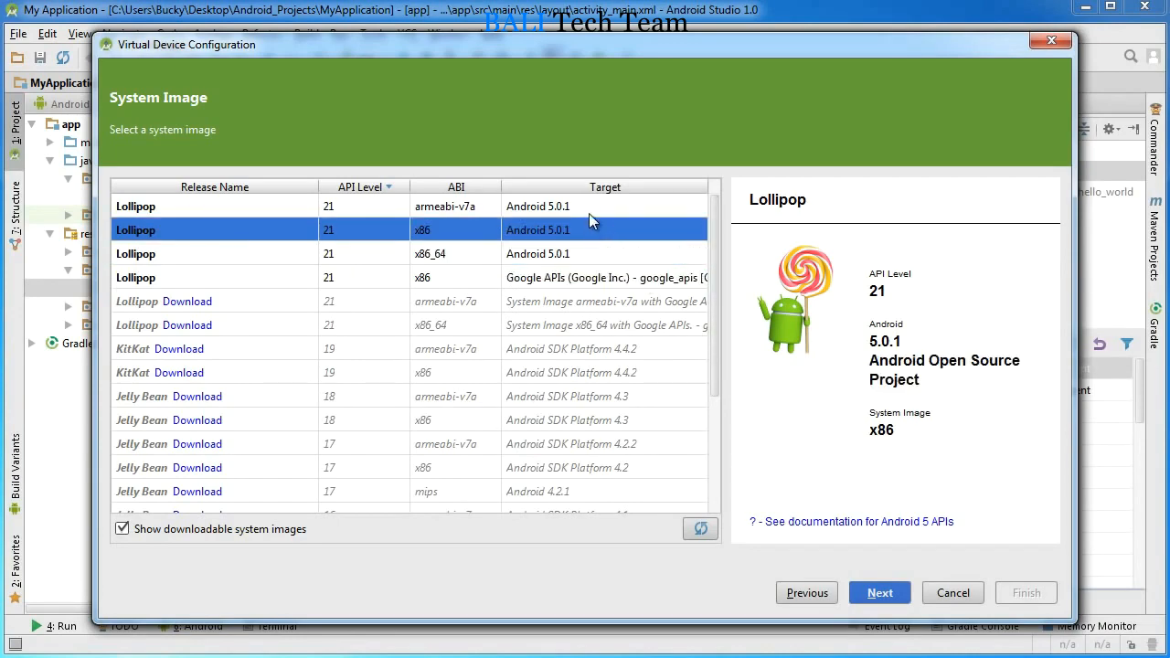
pyautogui.click(588, 204)
pyautogui.click(608, 276)
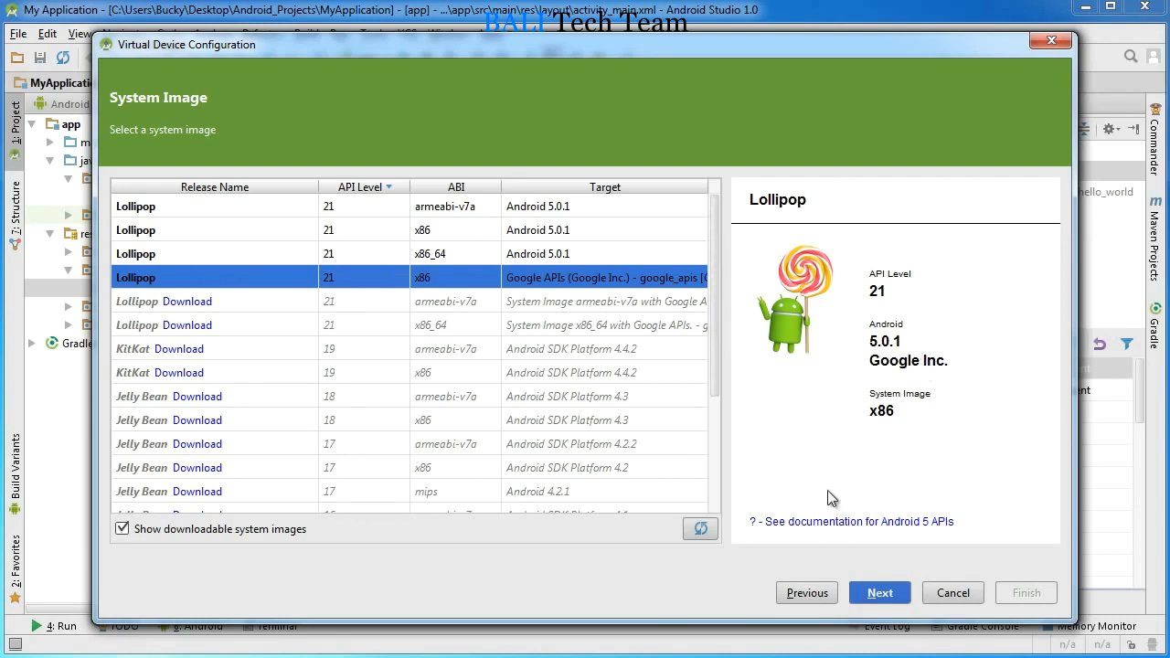
pyautogui.click(894, 599)
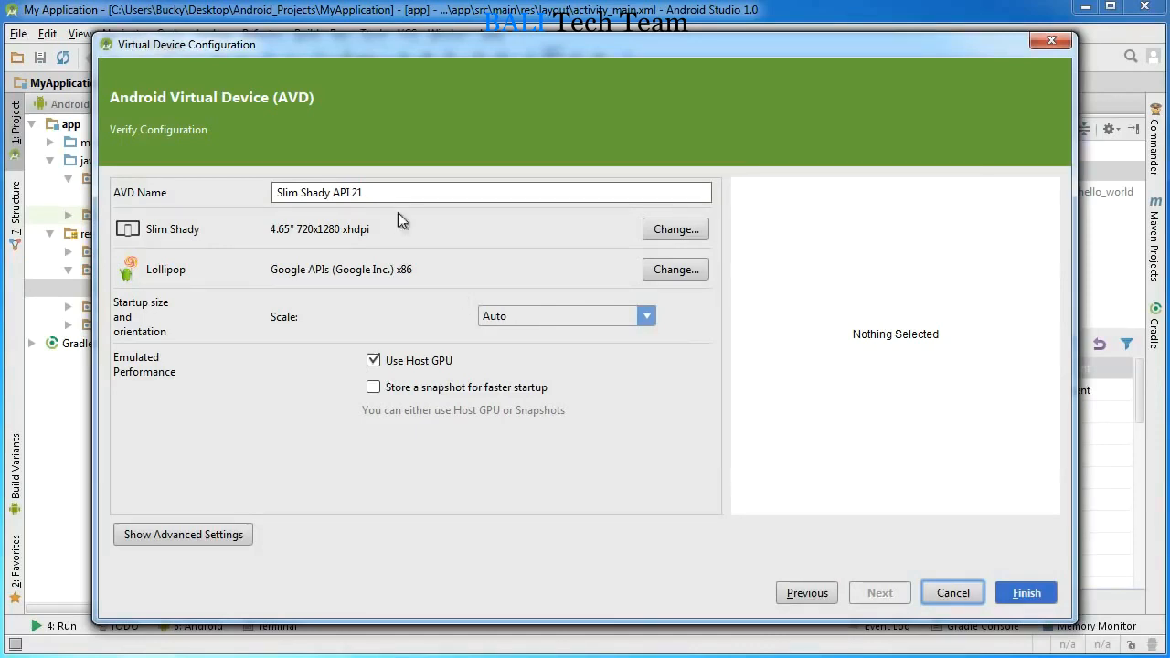
# Step: Set the virtual device's startup scale to 4dp on device = 1px on screen
pyautogui.moveTo(366, 197); pyautogui.dragTo(185, 194)
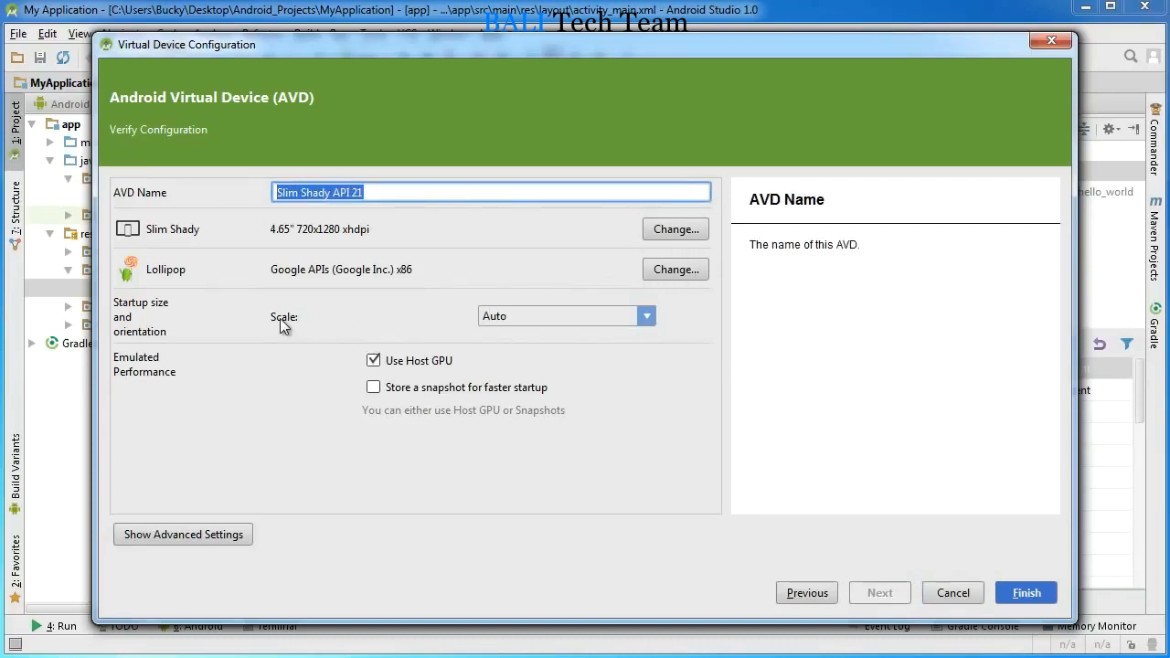
pyautogui.click(567, 315)
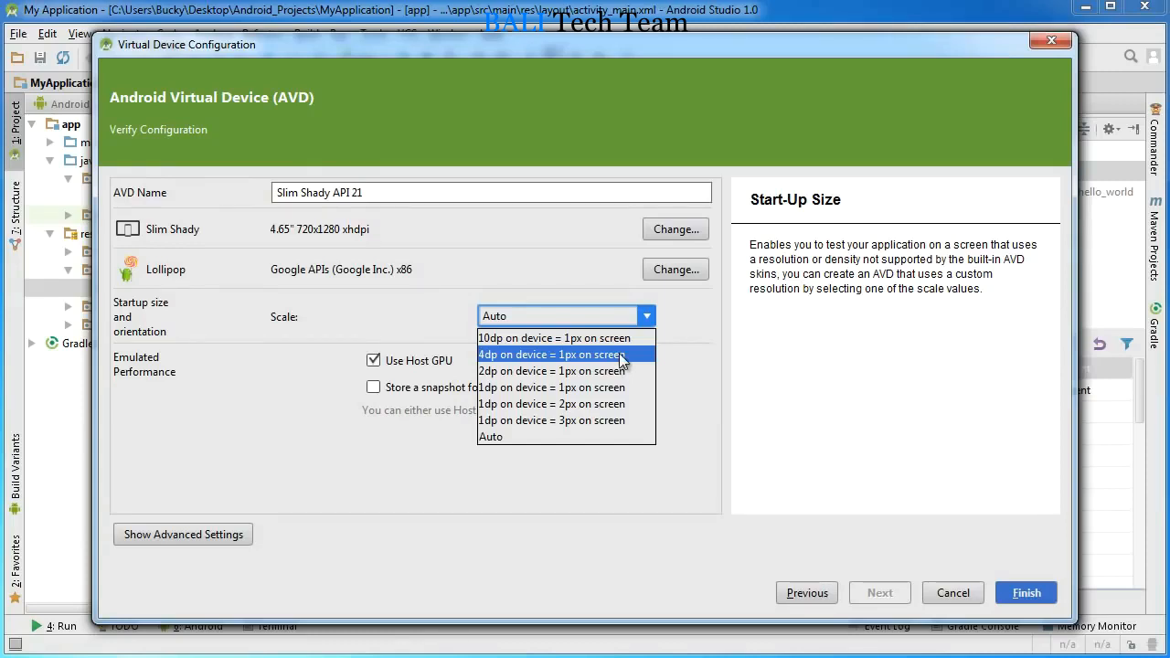
pyautogui.click(413, 313)
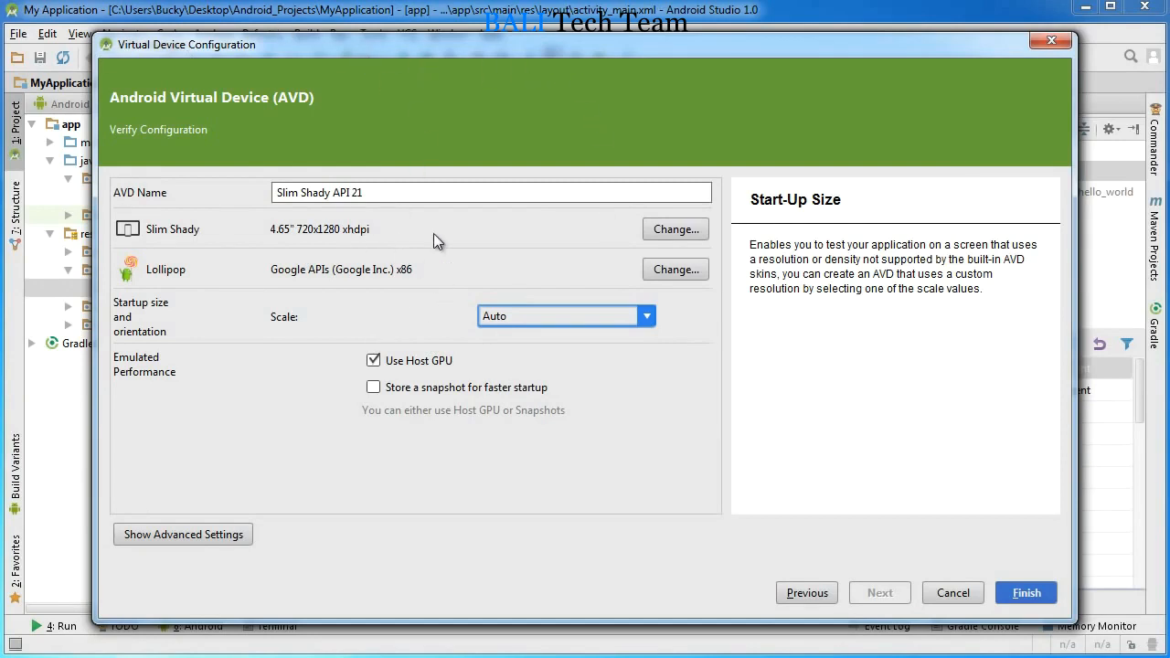
pyautogui.click(545, 317)
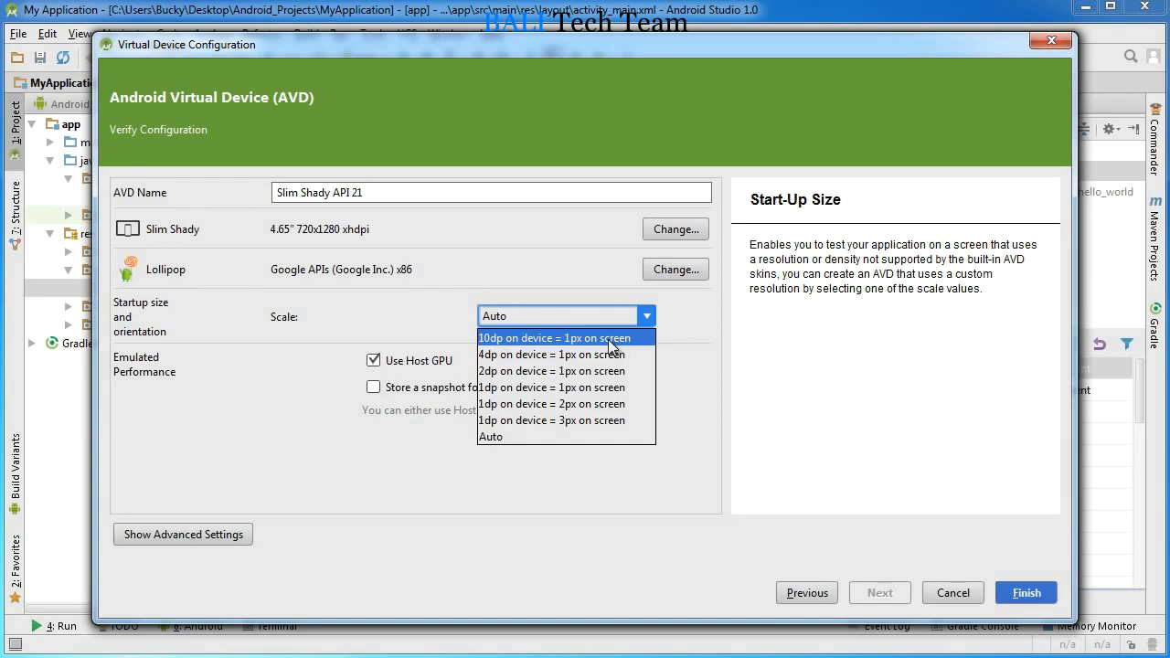
pyautogui.click(525, 354)
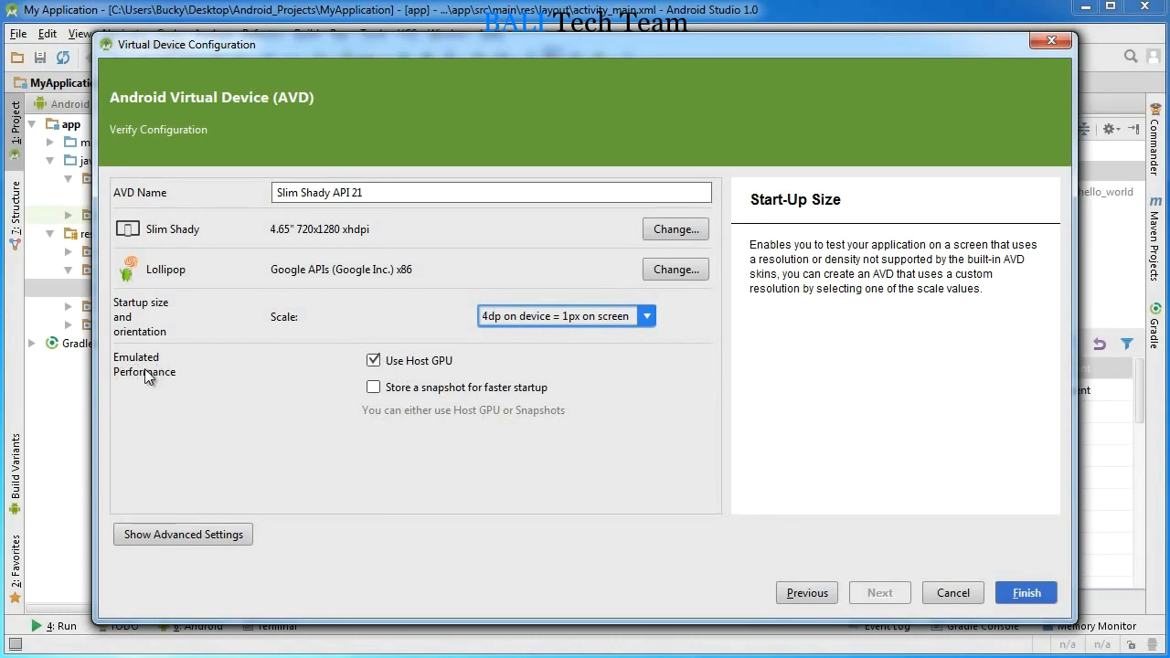
# Step: Set the emulated performance to Use Host GPU without a stored snapshot and finish creating the virtual device
pyautogui.click(373, 388)
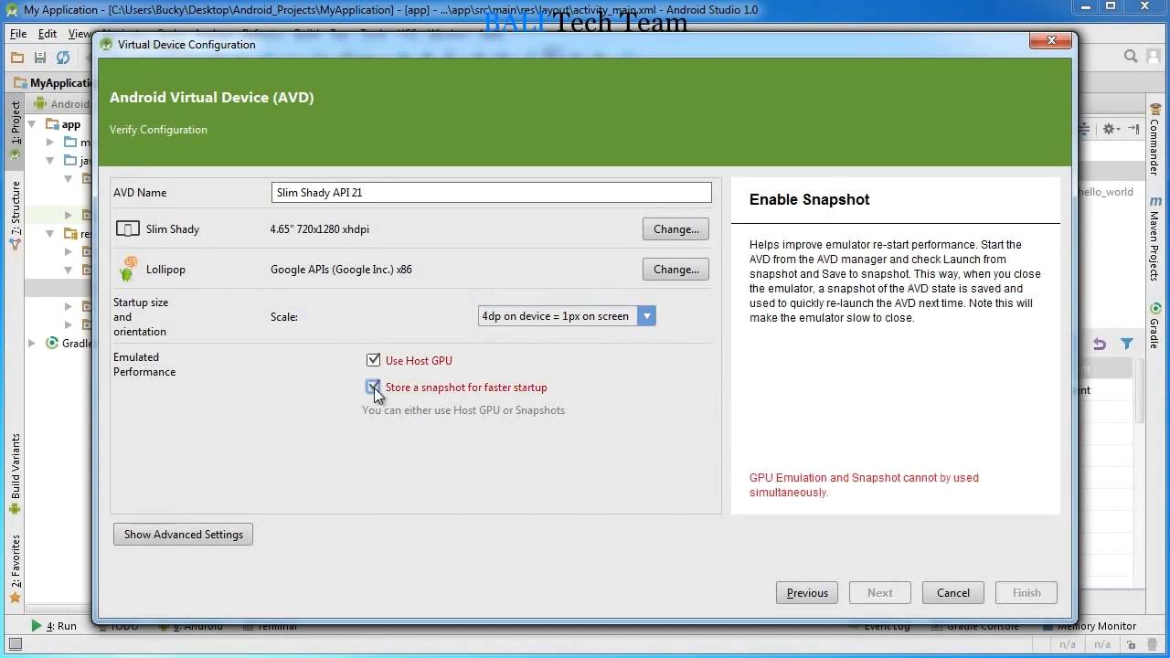
pyautogui.click(374, 360)
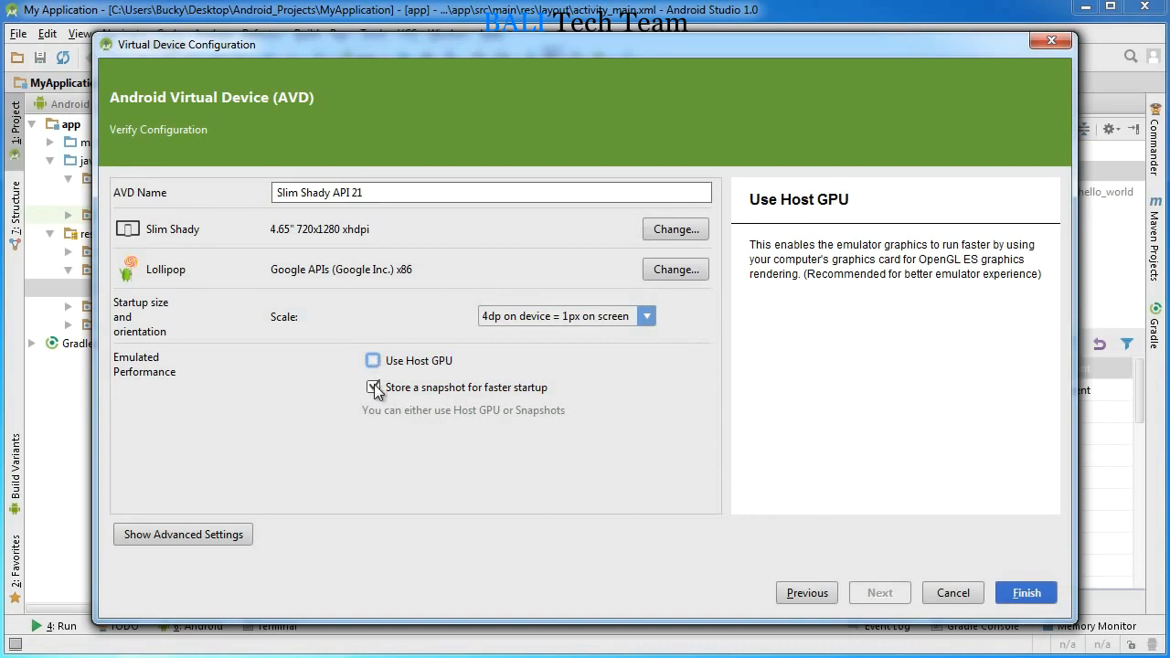
pyautogui.click(373, 387)
pyautogui.click(373, 361)
pyautogui.click(374, 387)
pyautogui.click(374, 388)
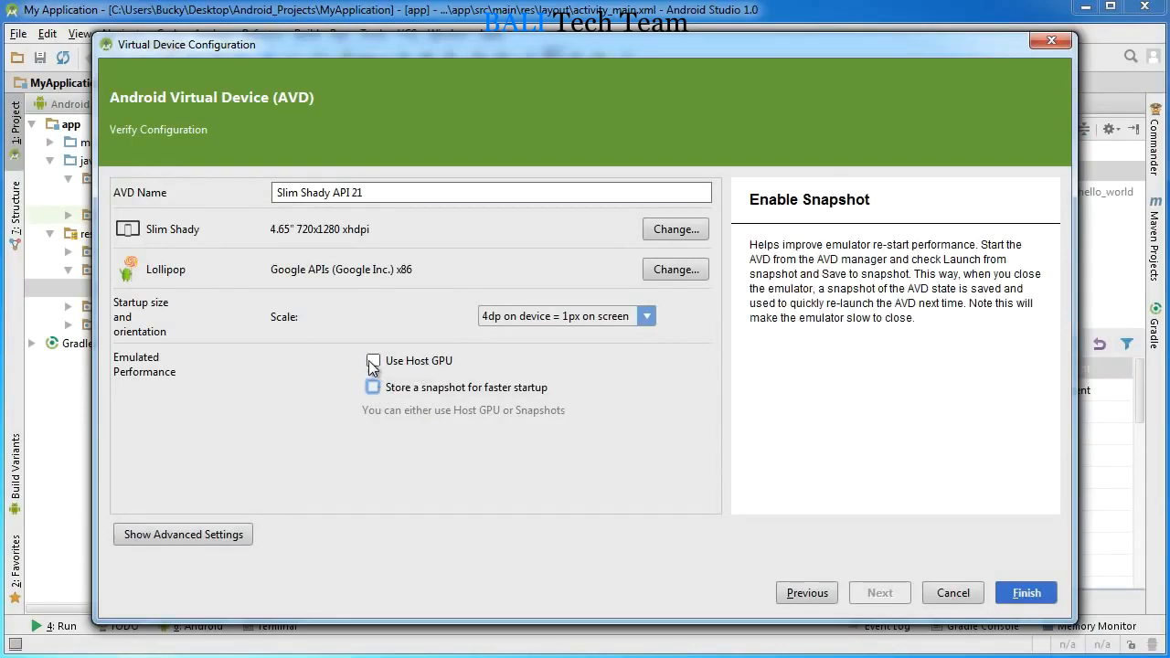
pyautogui.click(371, 362)
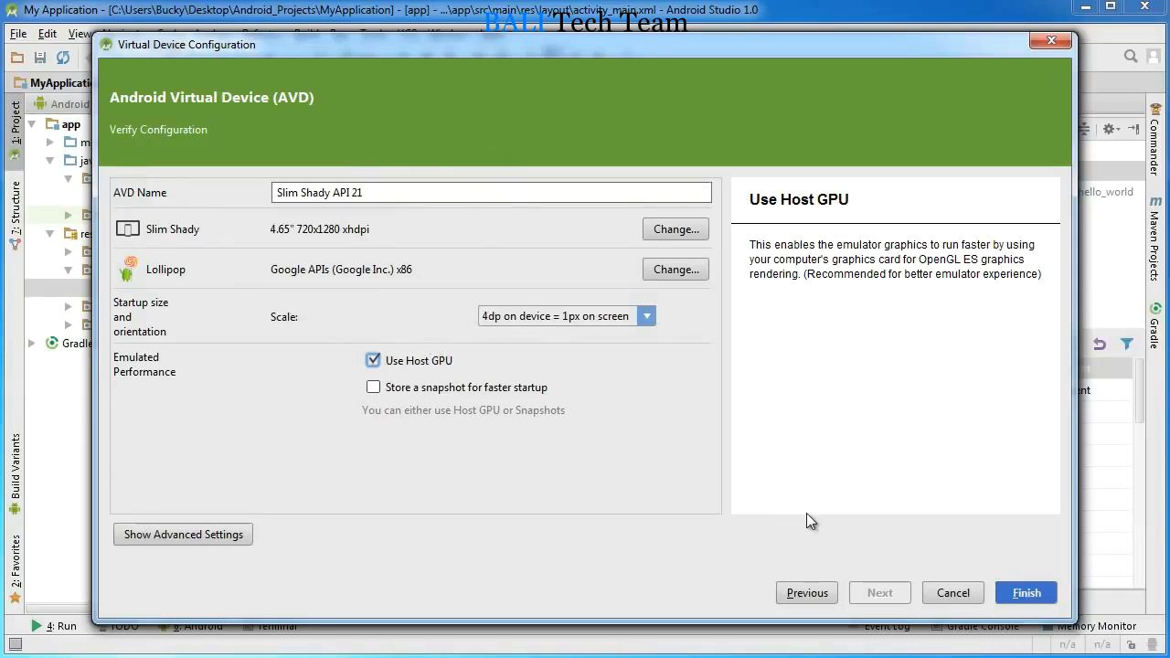
pyautogui.click(1027, 592)
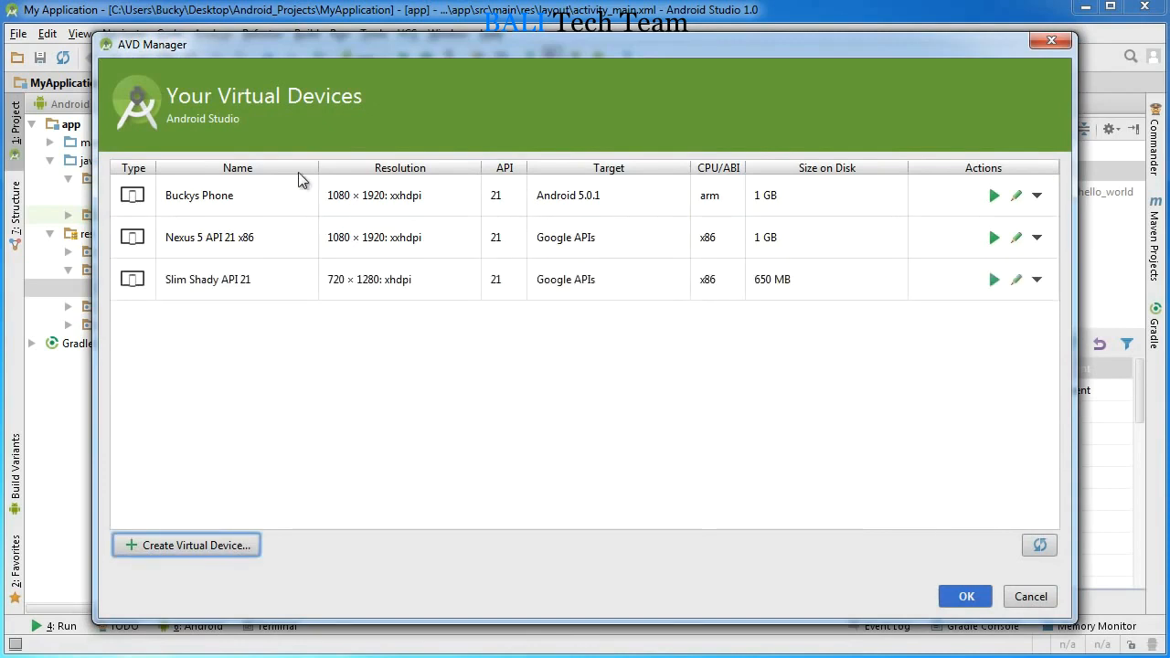
# Step: Review the startup scale options in the Slim Shady API 21 virtual device's configuration and close it without changes
pyautogui.click(238, 283)
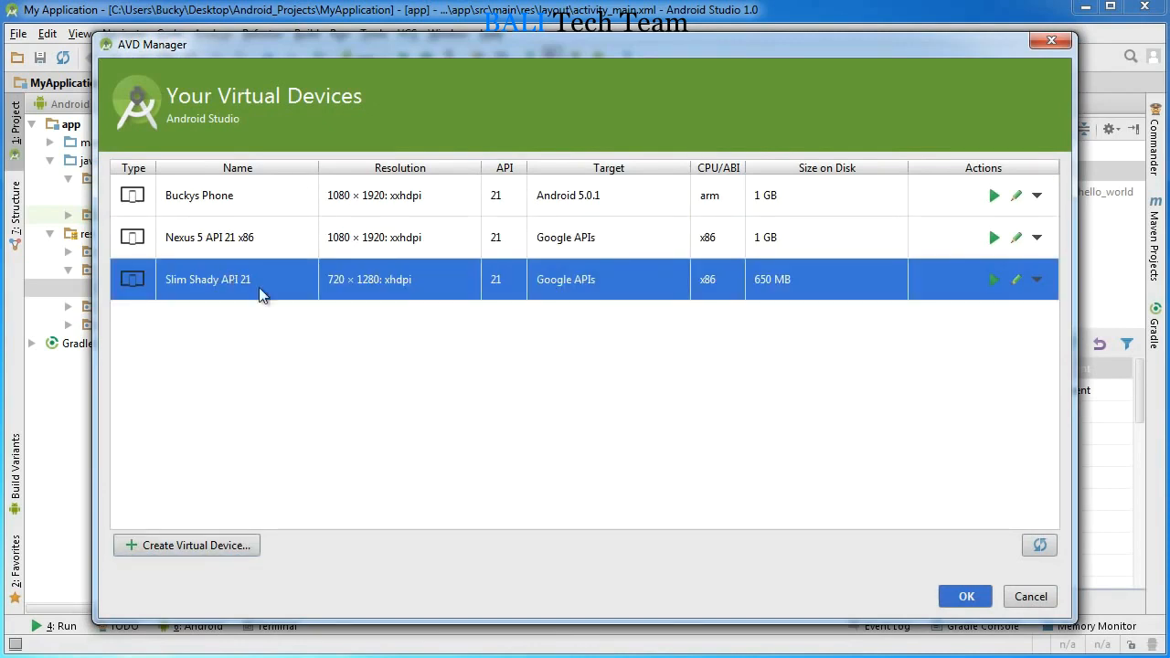
pyautogui.click(1016, 280)
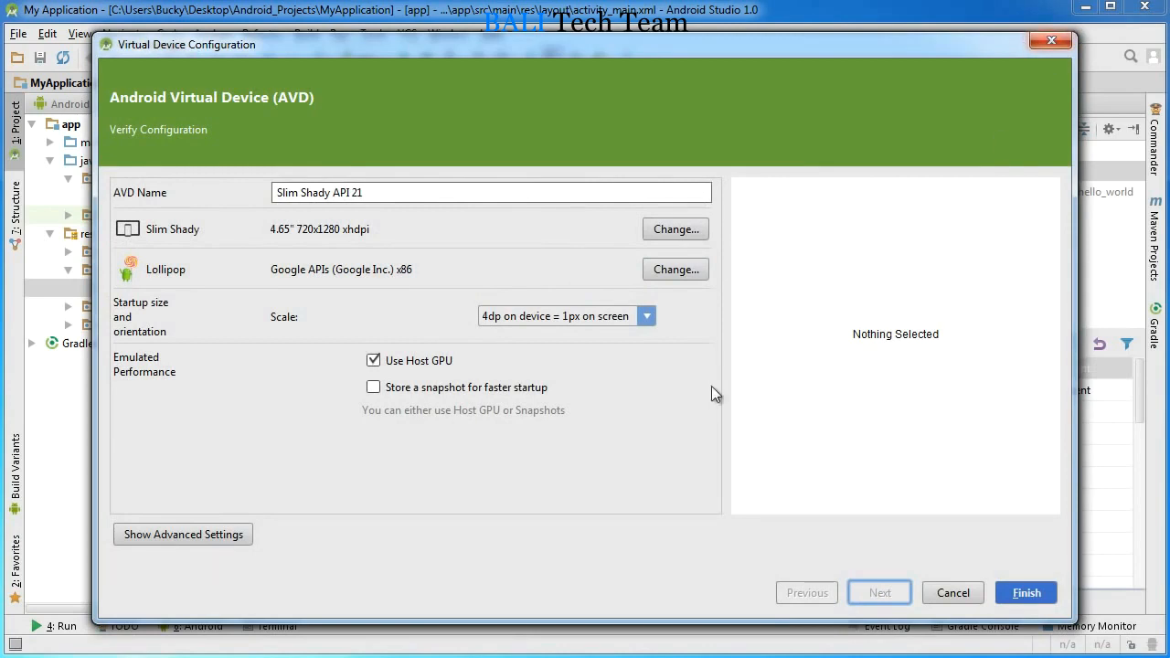
pyautogui.click(653, 314)
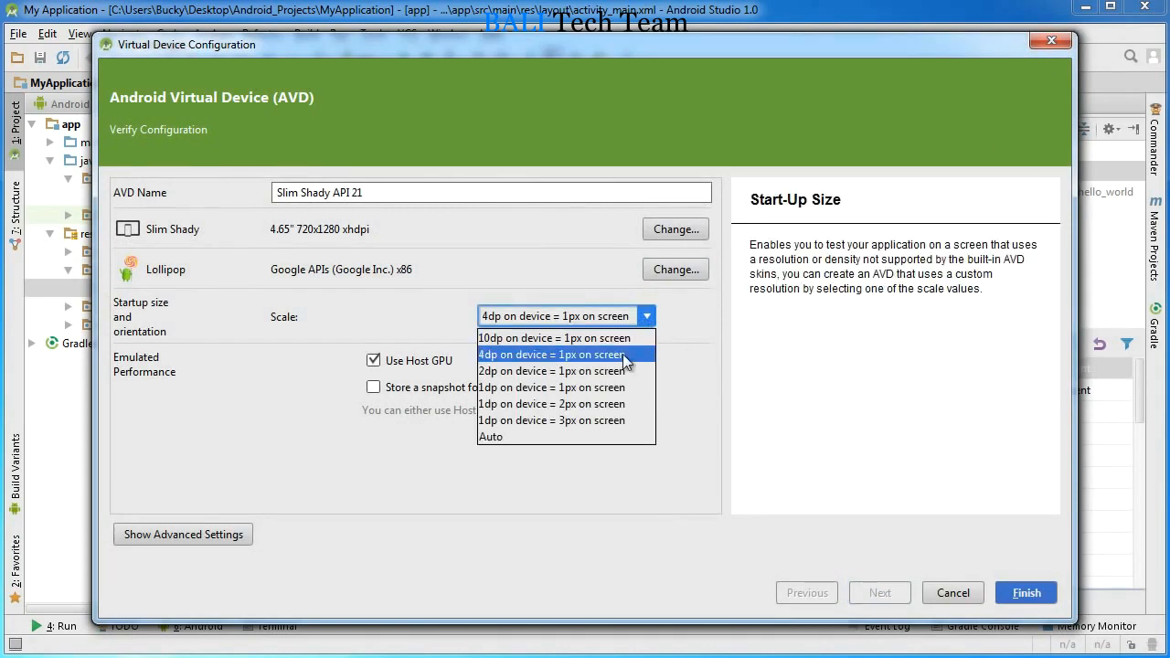
pyautogui.click(694, 340)
pyautogui.click(1052, 41)
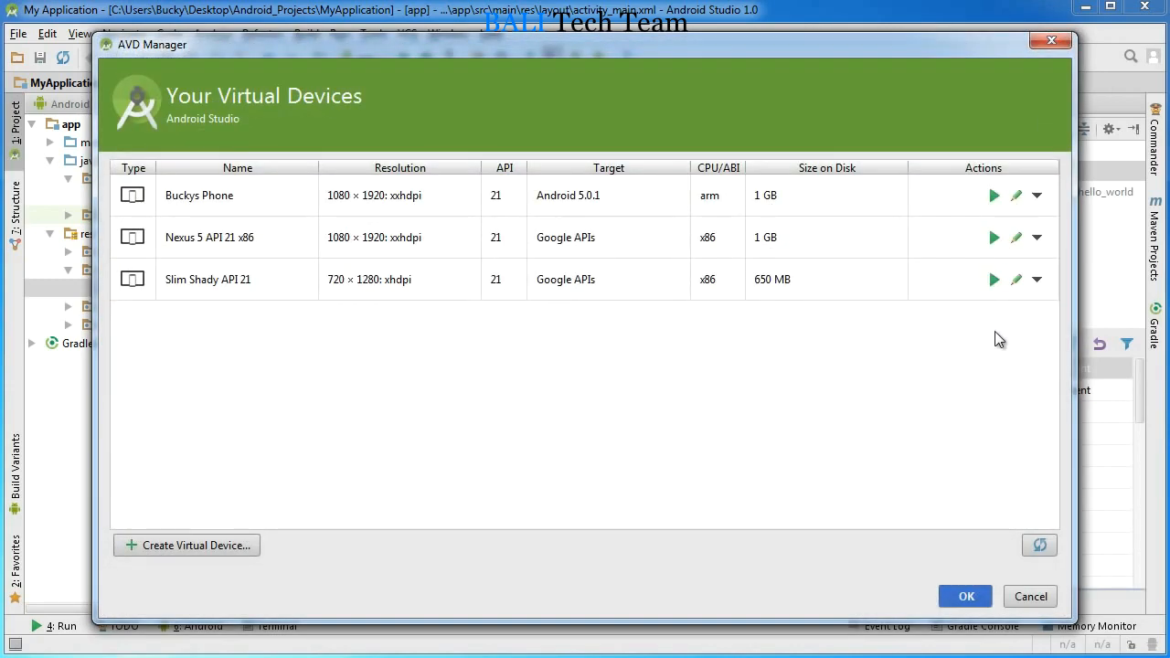
# Step: Launch the Slim Shady API 21 virtual device and move its emulator window beside the layout preview
pyautogui.click(994, 281)
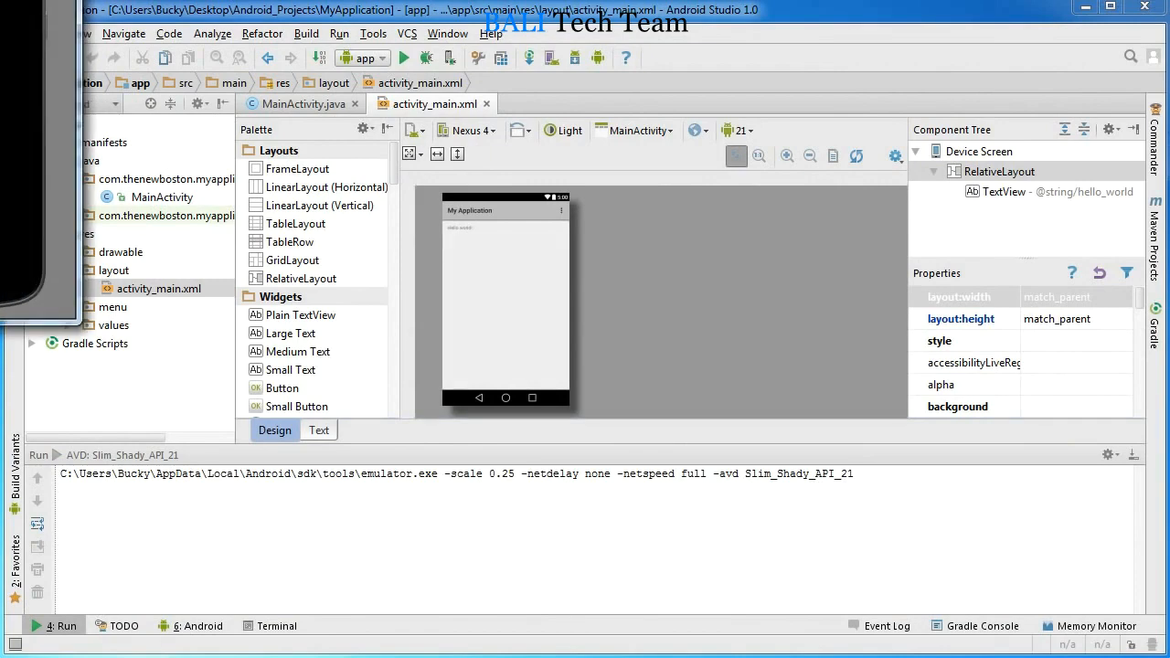
pyautogui.moveTo(5, 5); pyautogui.dragTo(787, 98)
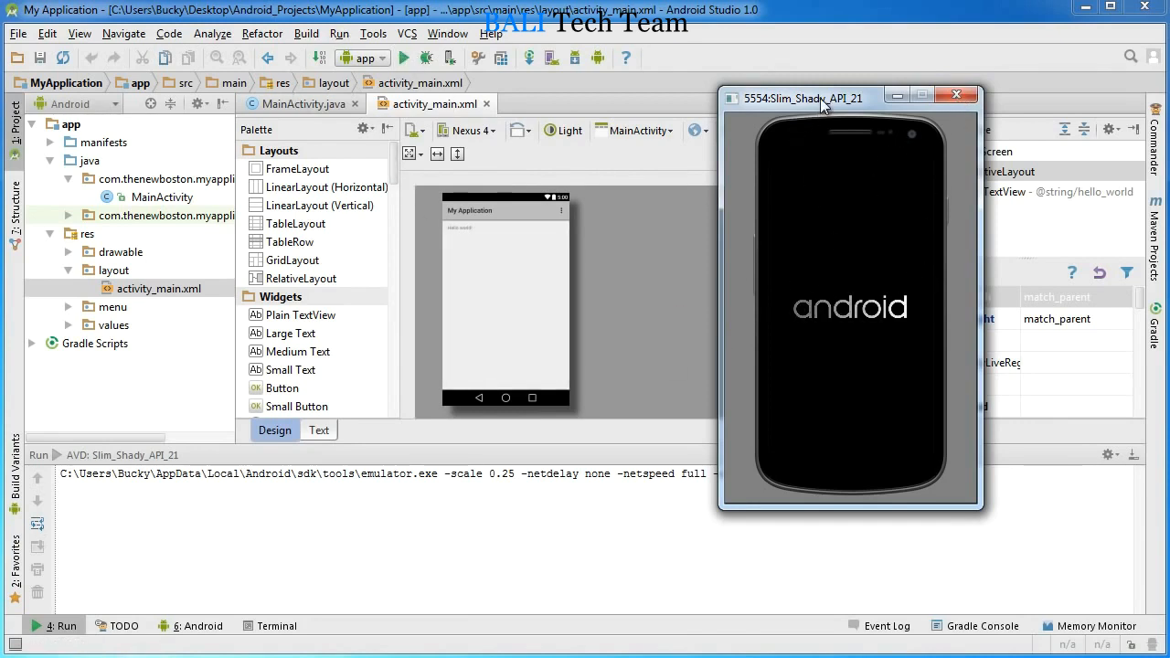
pyautogui.moveTo(819, 97); pyautogui.dragTo(816, 110)
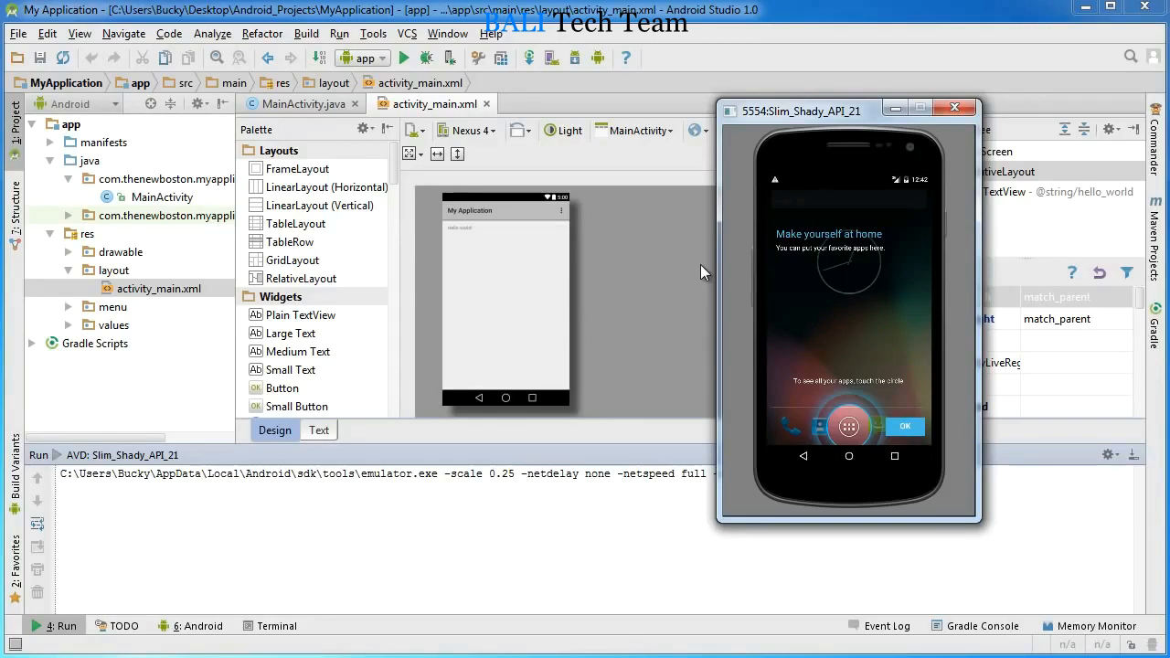
# Step: View the MainActivity.java code and return to the activity_main.xml layout design
pyautogui.click(308, 103)
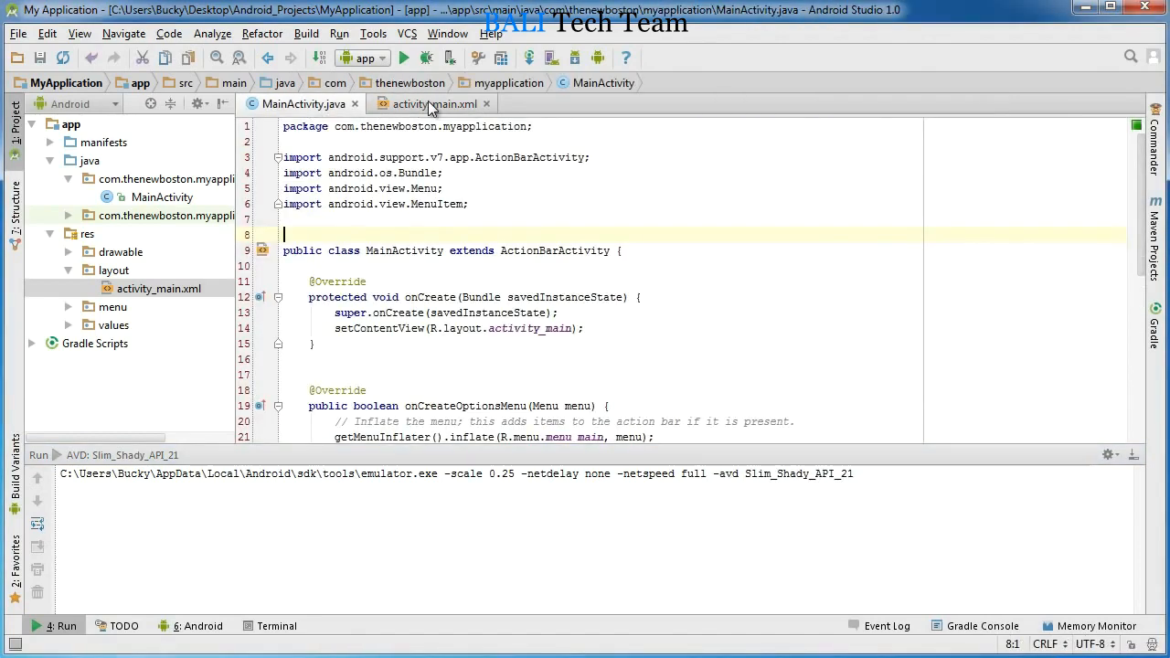
pyautogui.click(430, 103)
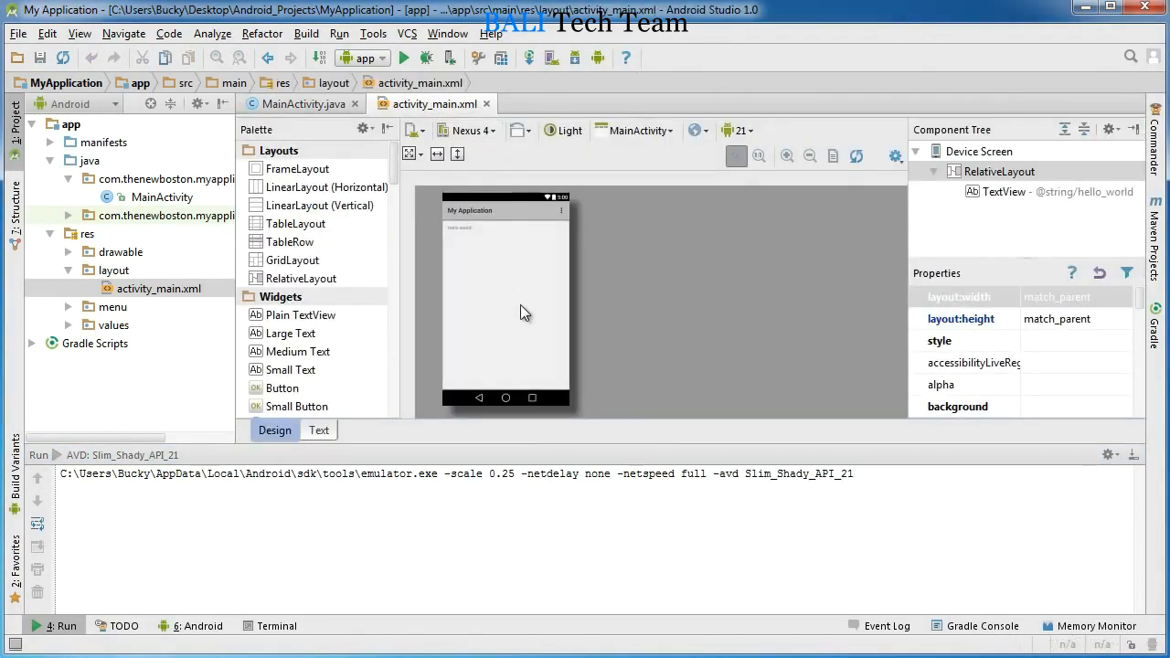